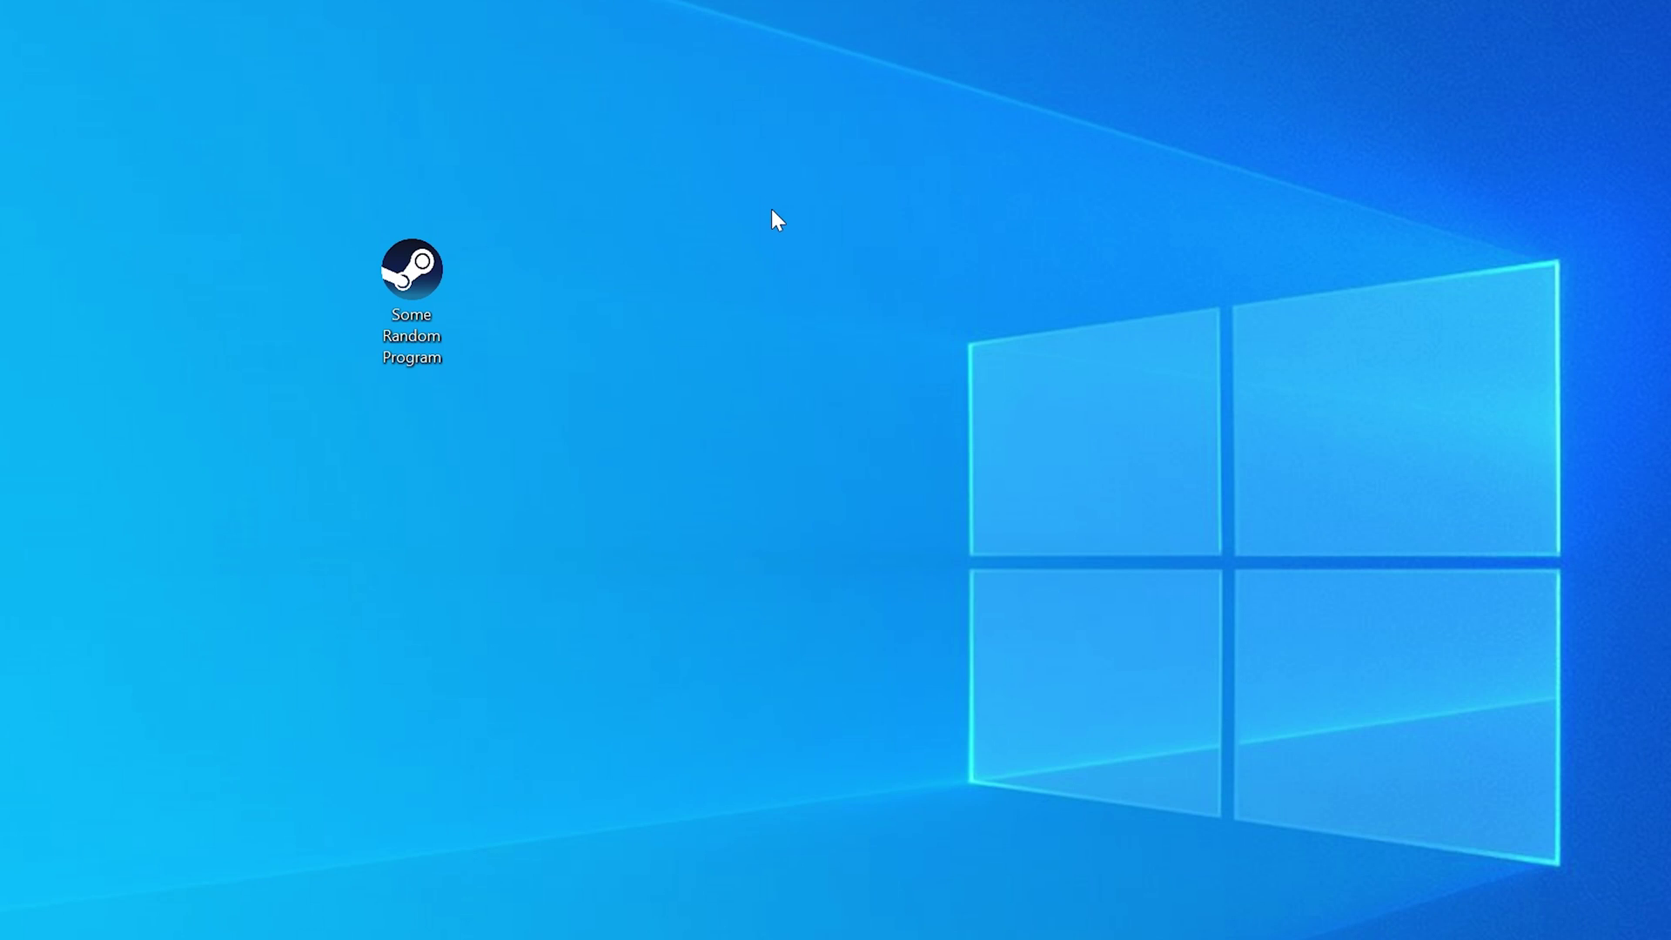
- Launch the program to reproduce the missing DLL error, then confirm the System type is 64-bit
double_click(437, 281)
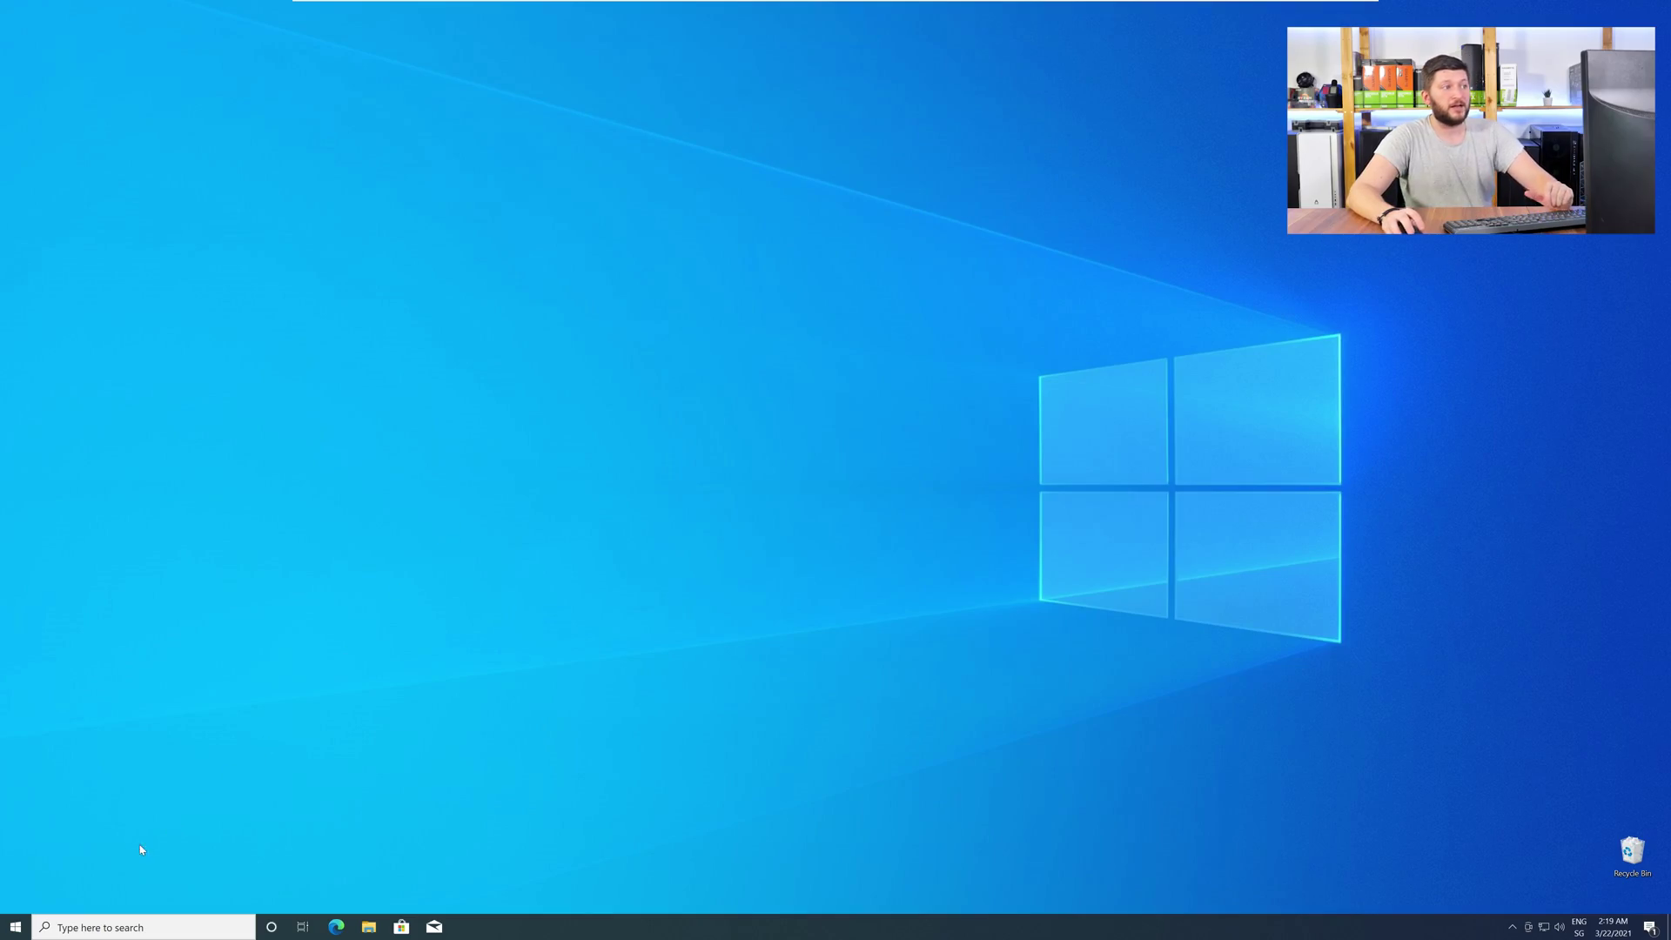
right_click(10, 928)
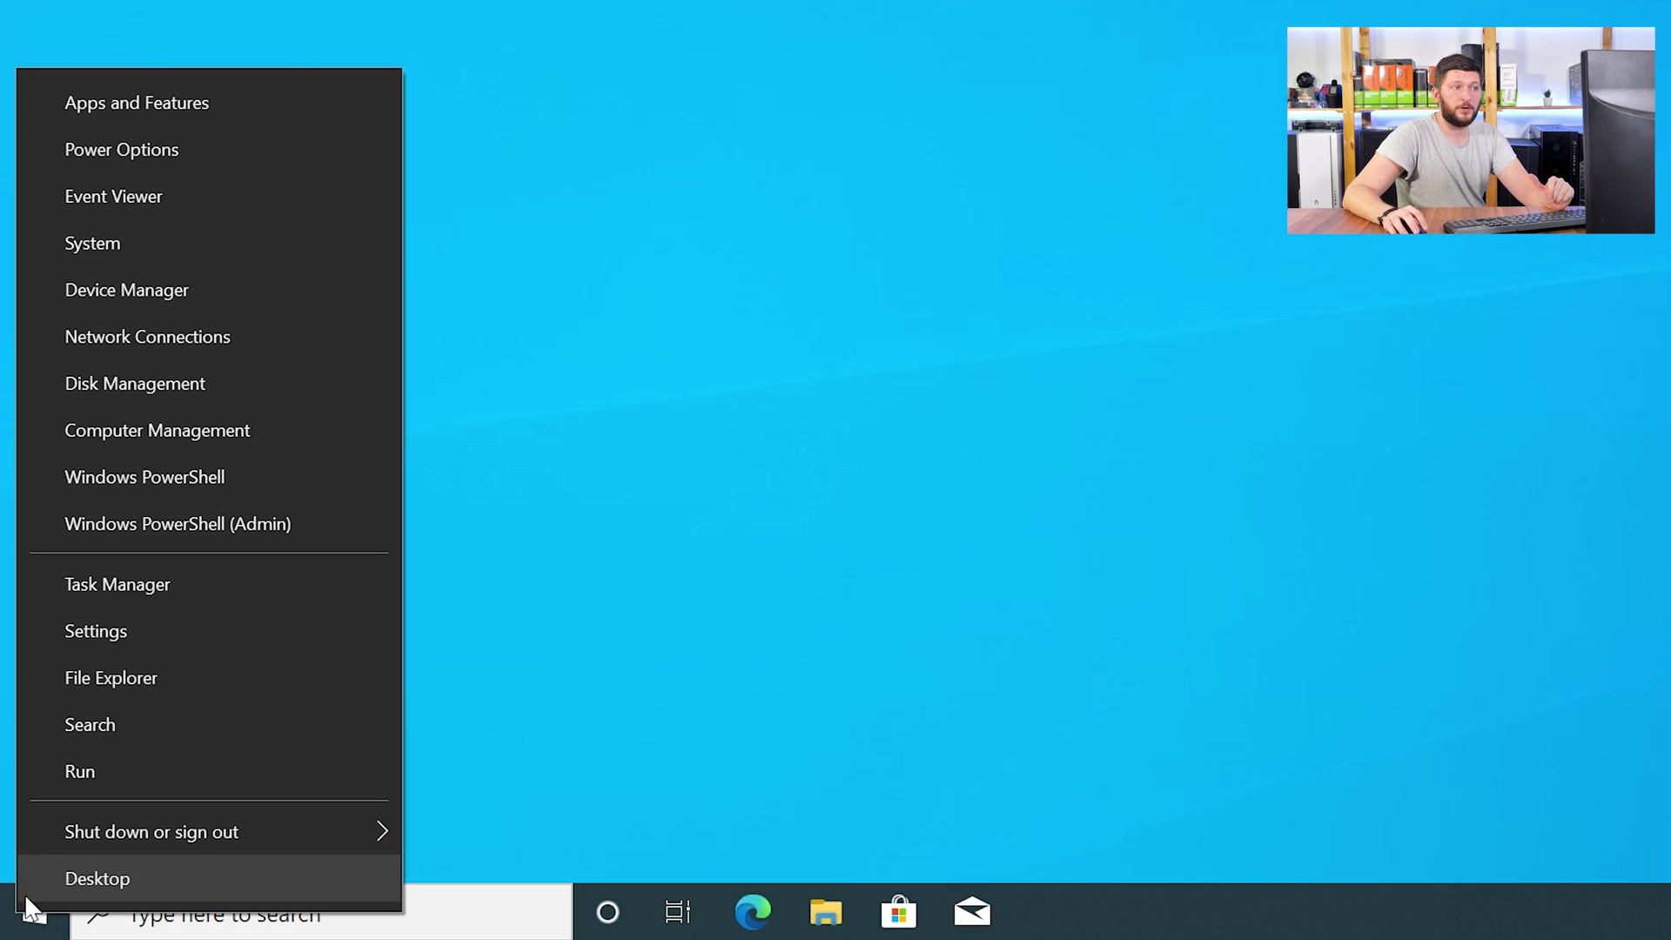
click(199, 244)
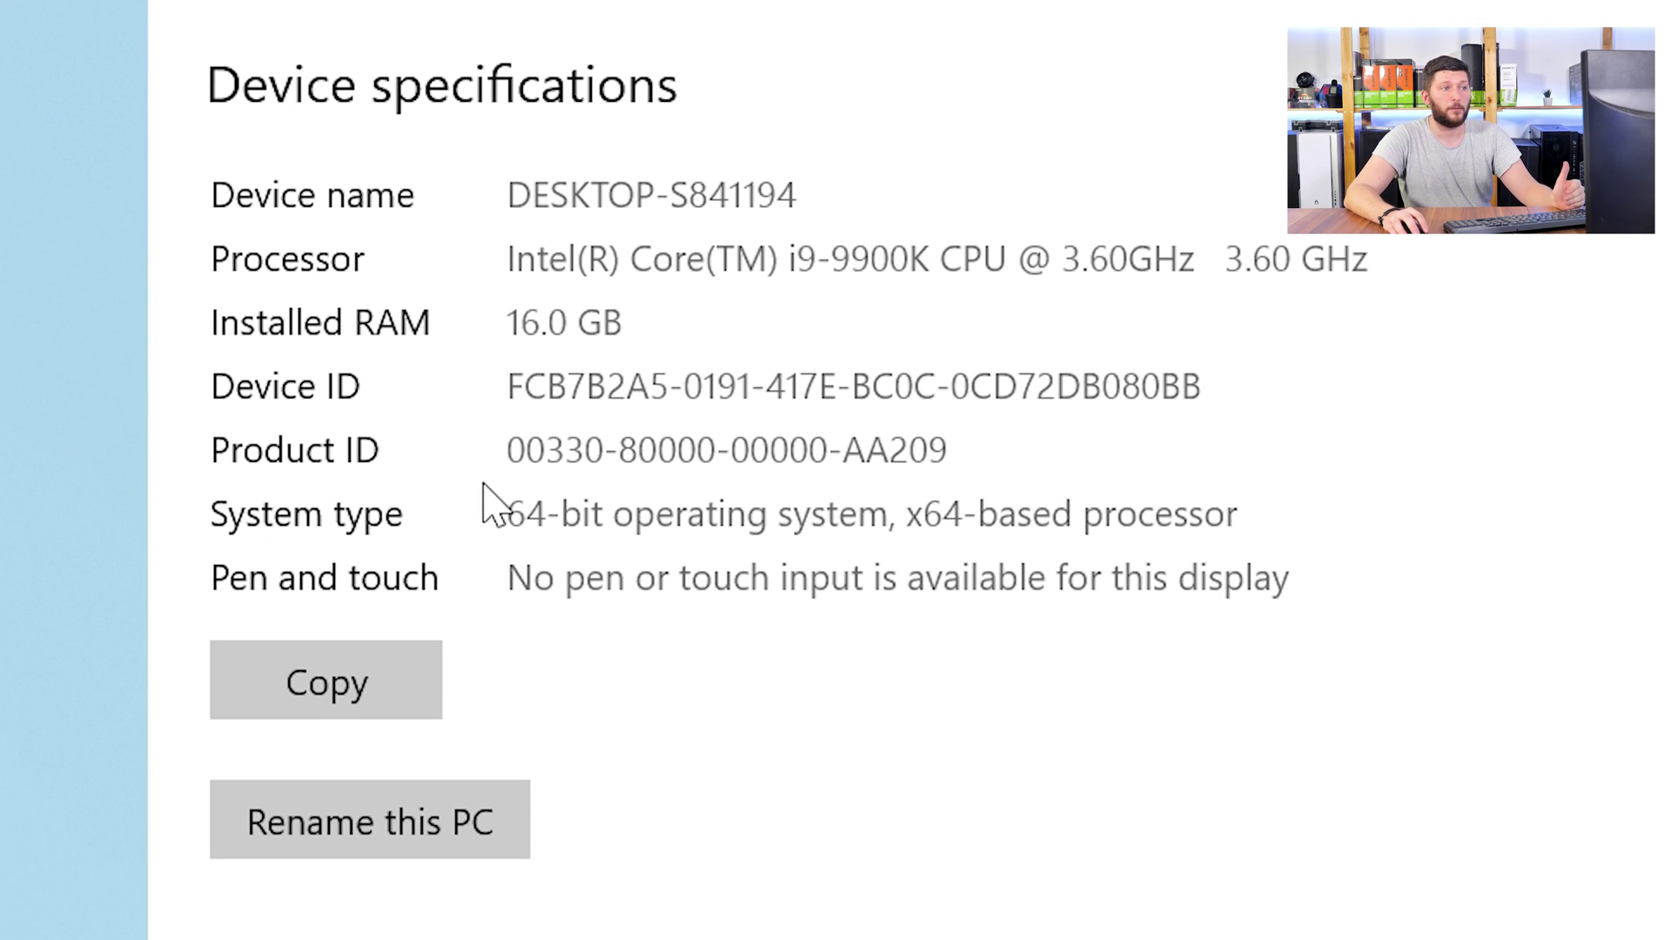
triple_click(659, 383)
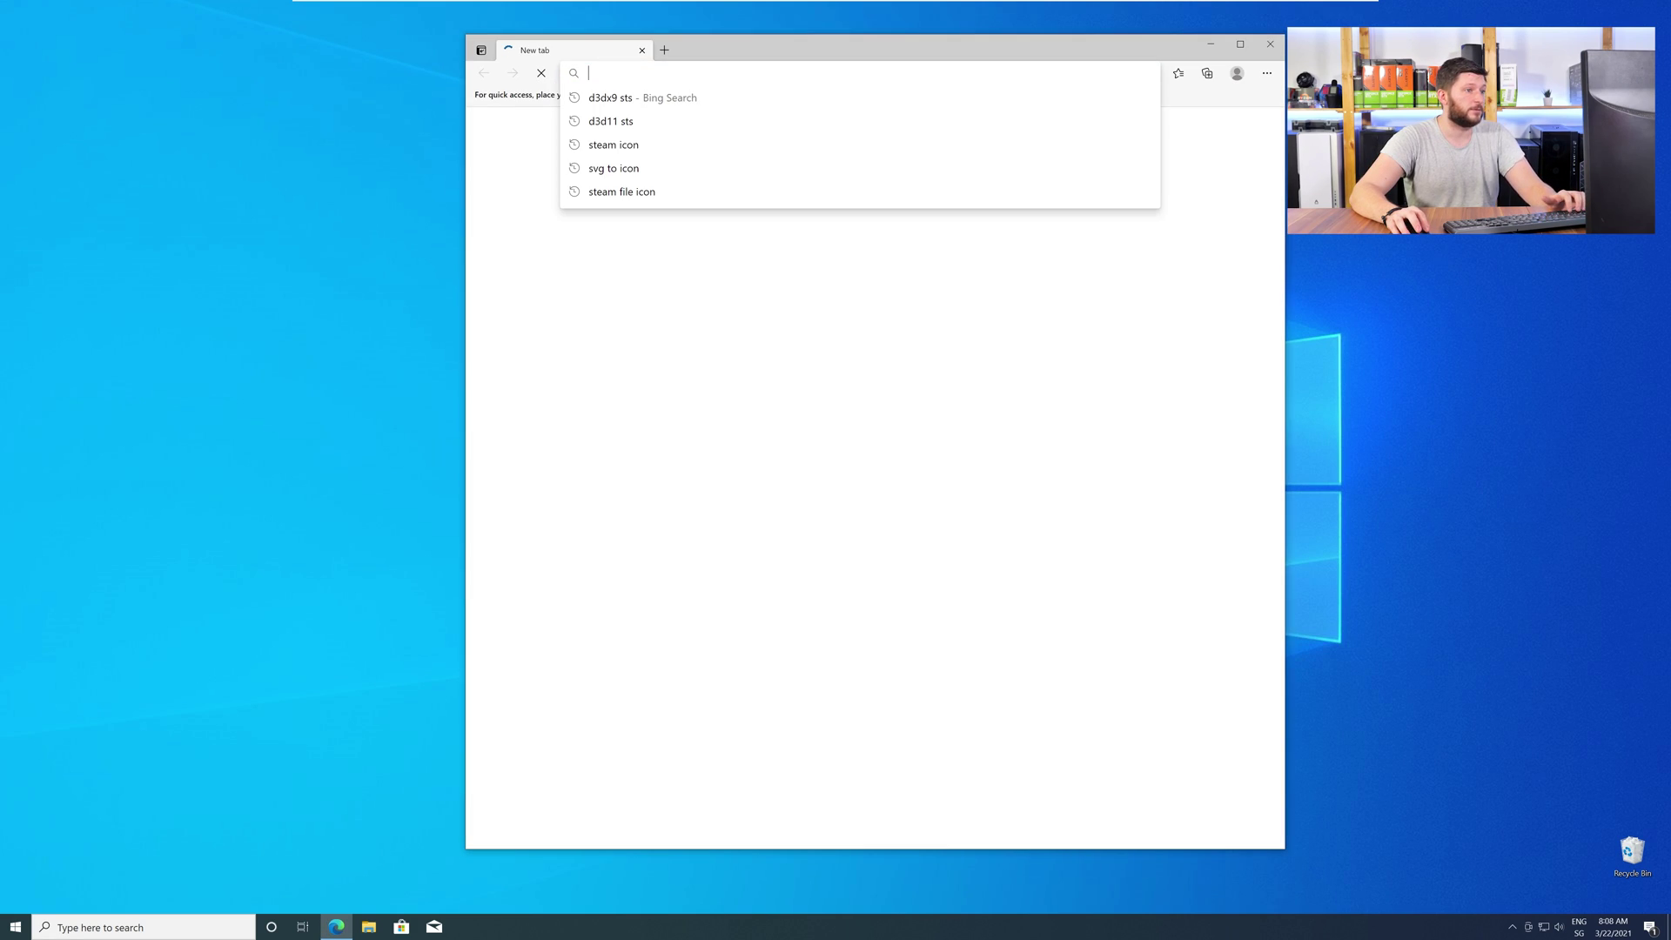
- Download msvcp140 (64-Bit).zip and msvcp140 (32-Bit).zip from sts-tutorial.com/download/msvcp140, dismissing the pop-up ad
text(https://www.sts-tutorial.com/download/msvcp140)
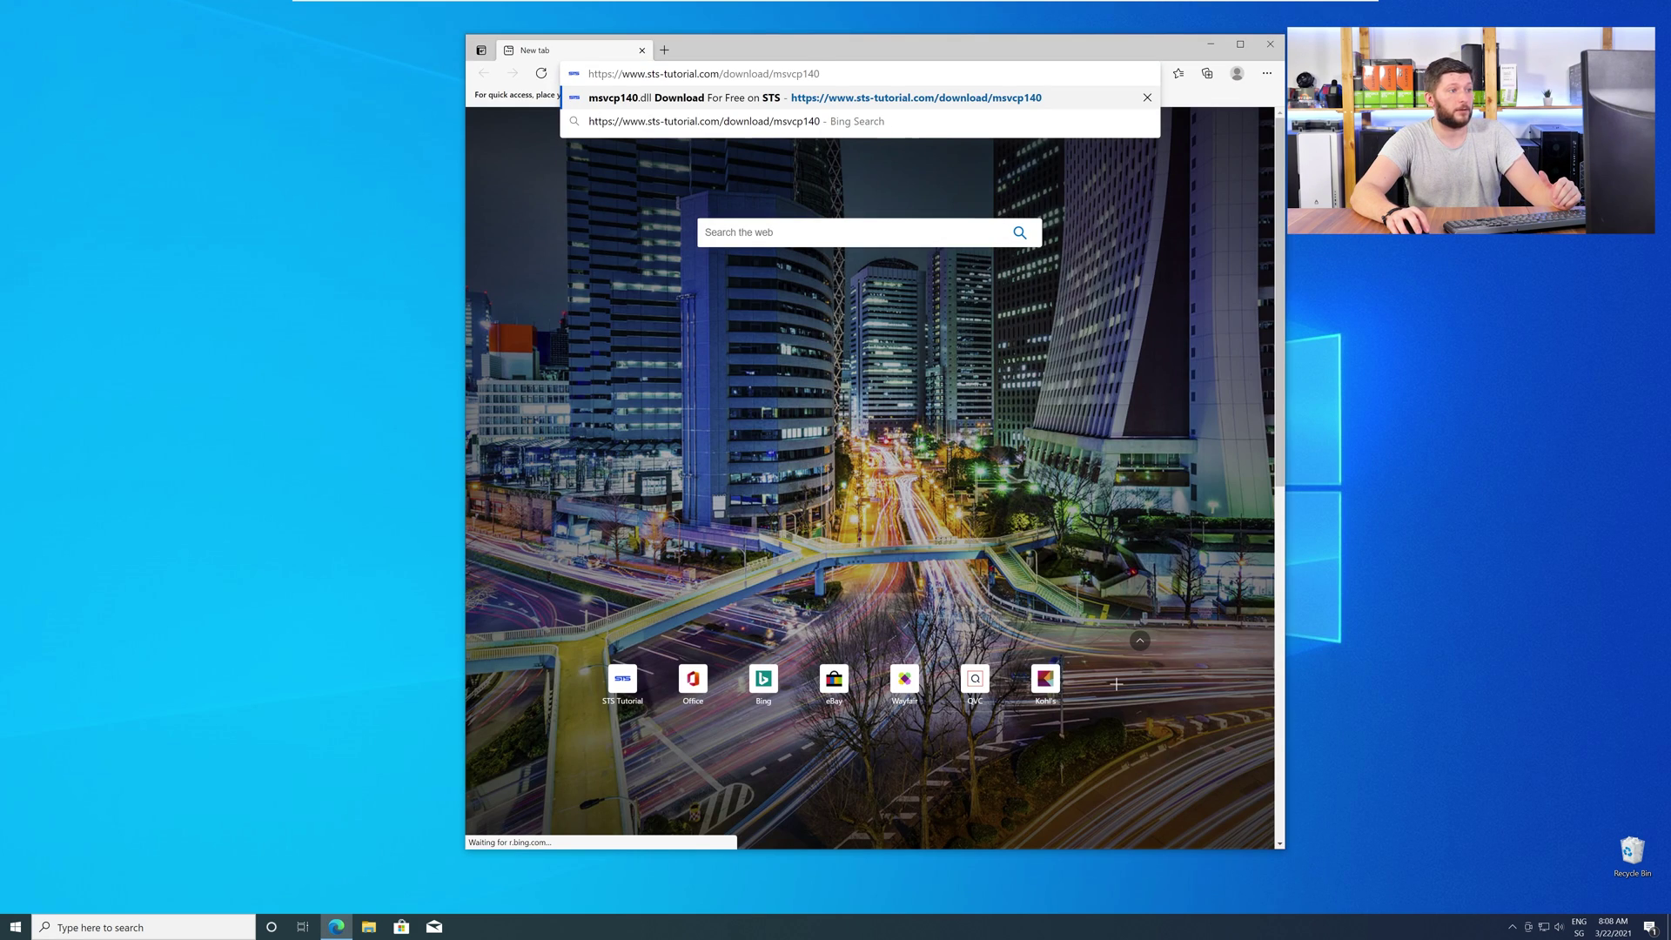
key(Return)
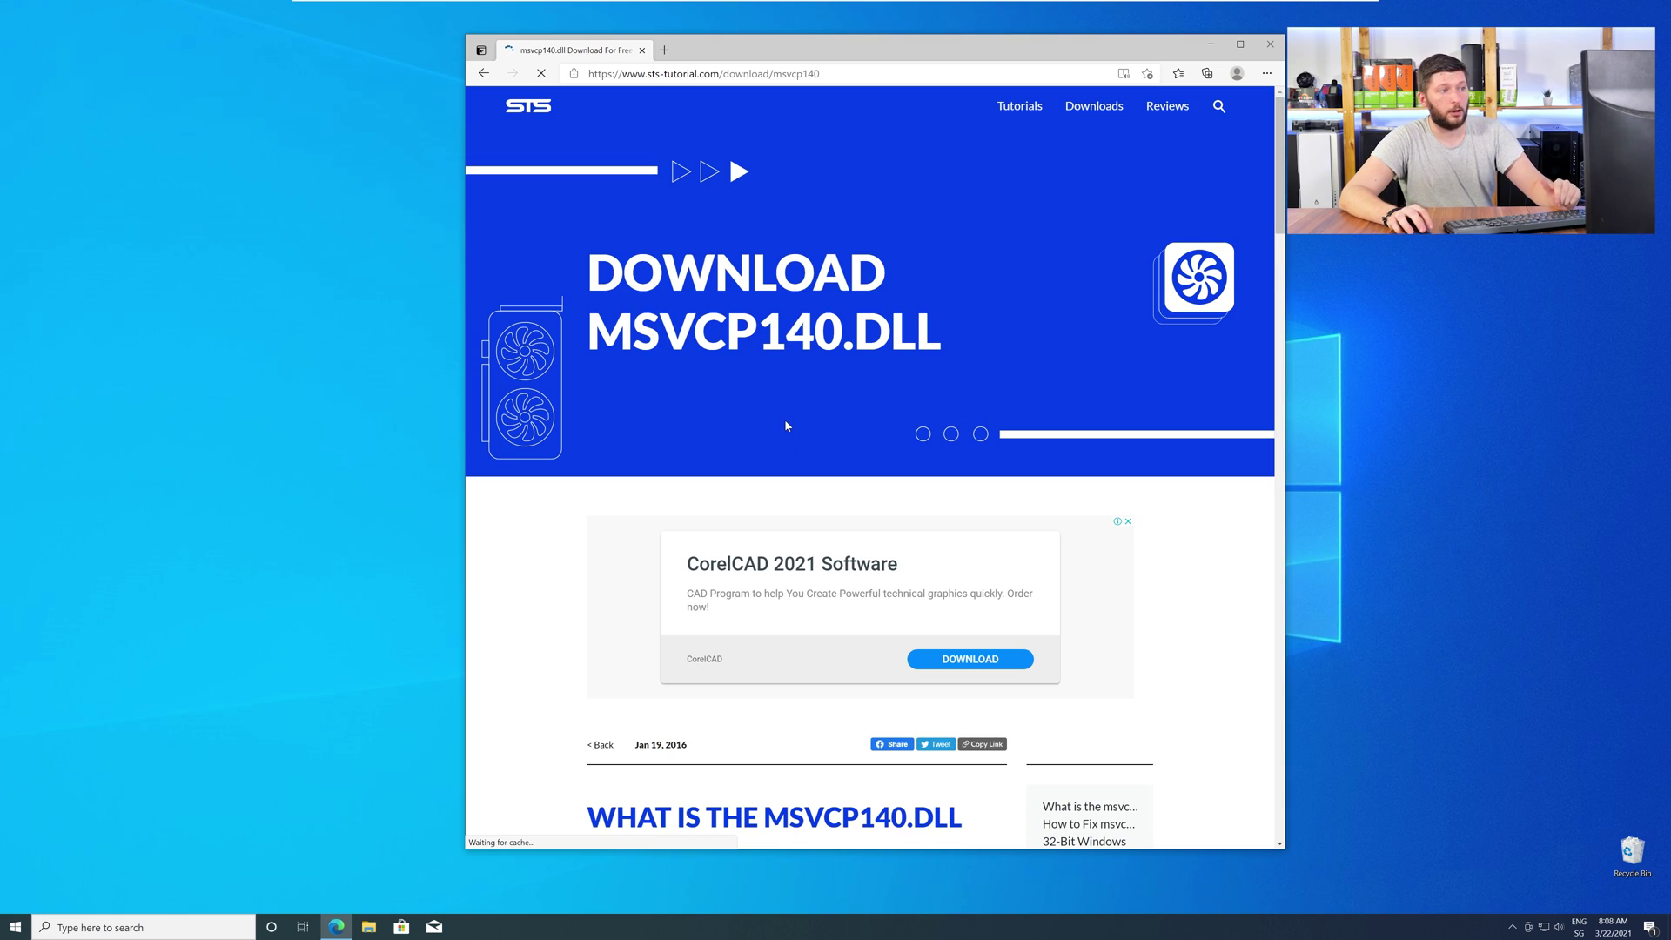
scroll(786, 425, down, 20)
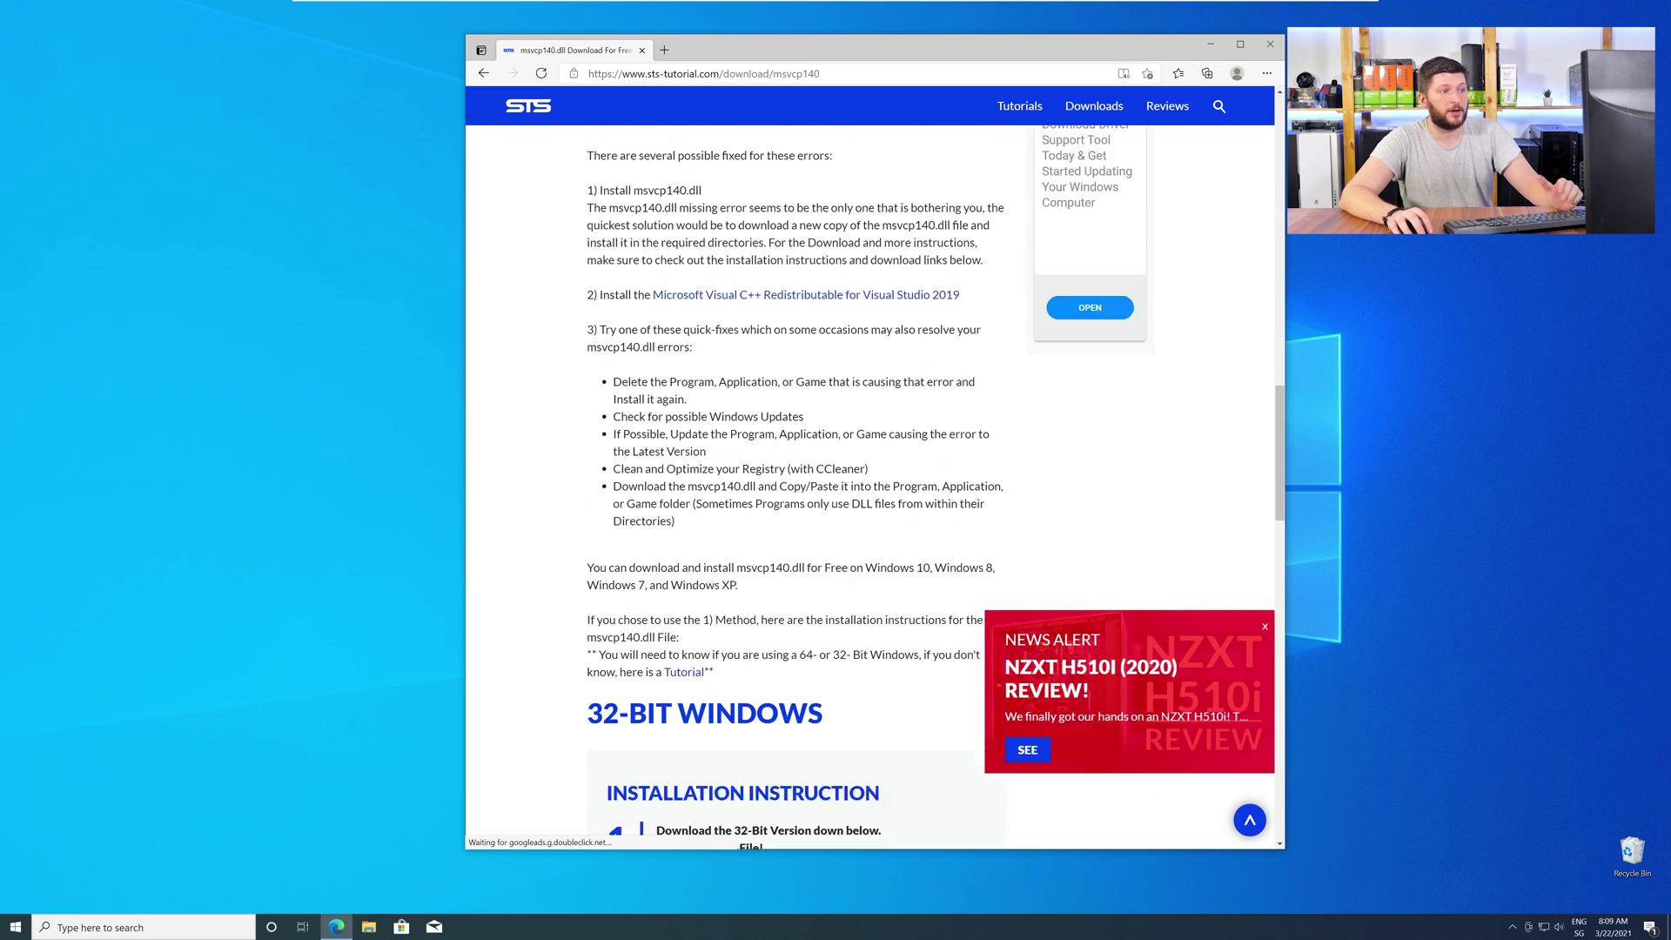
scroll(870, 487, down, 8)
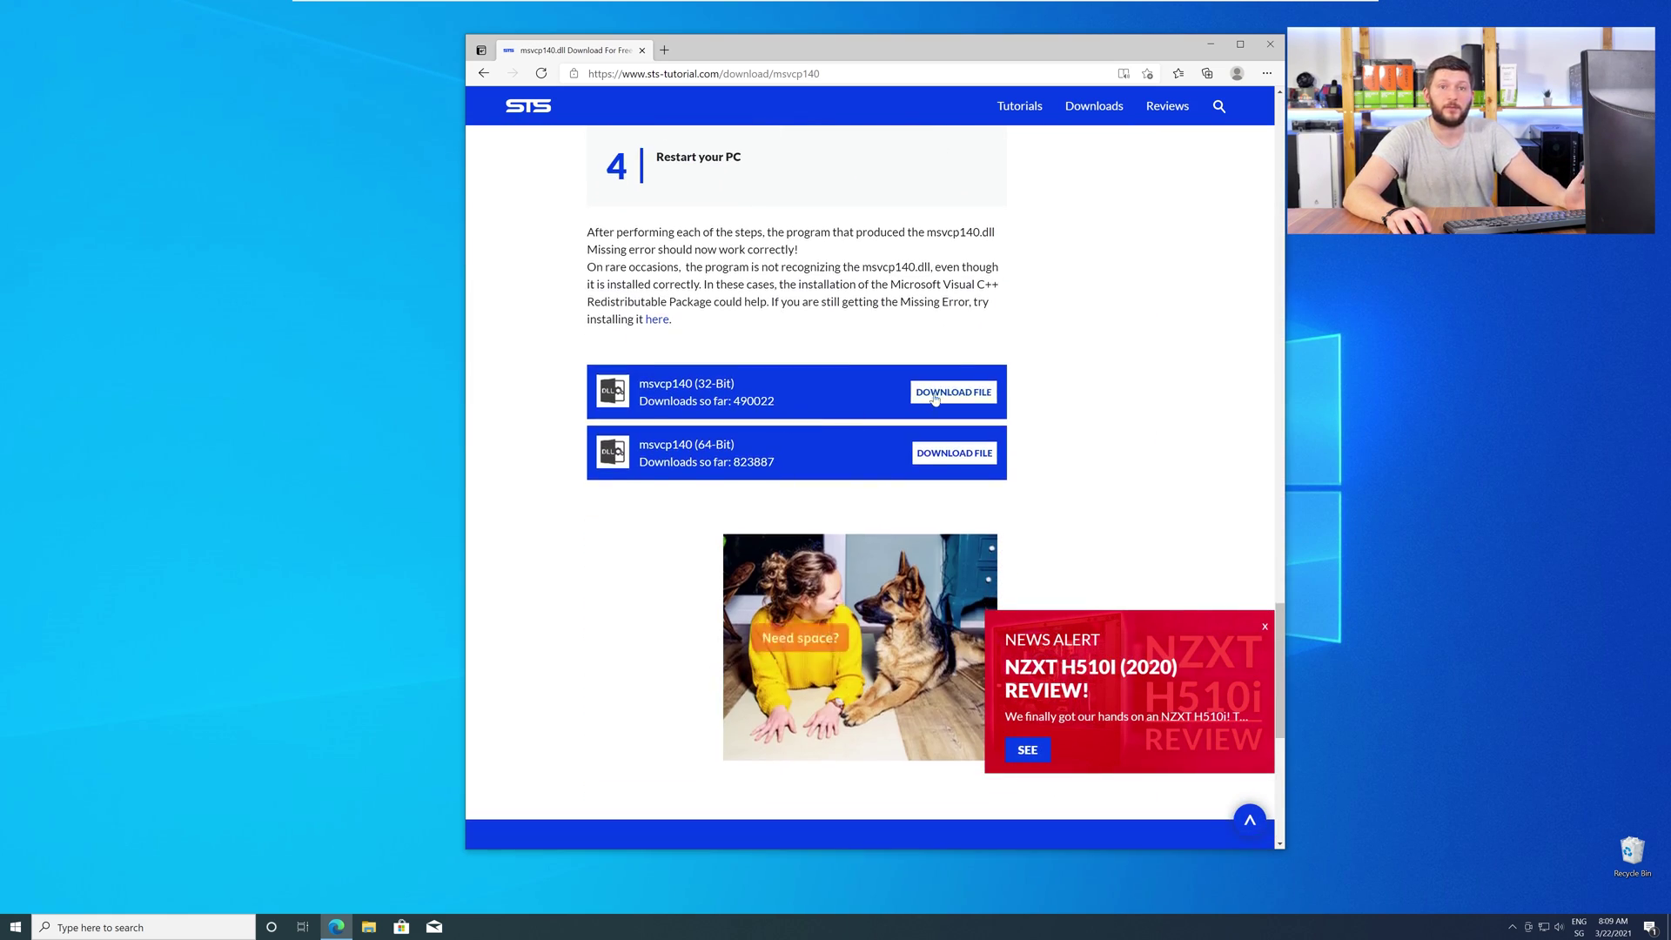
click(958, 453)
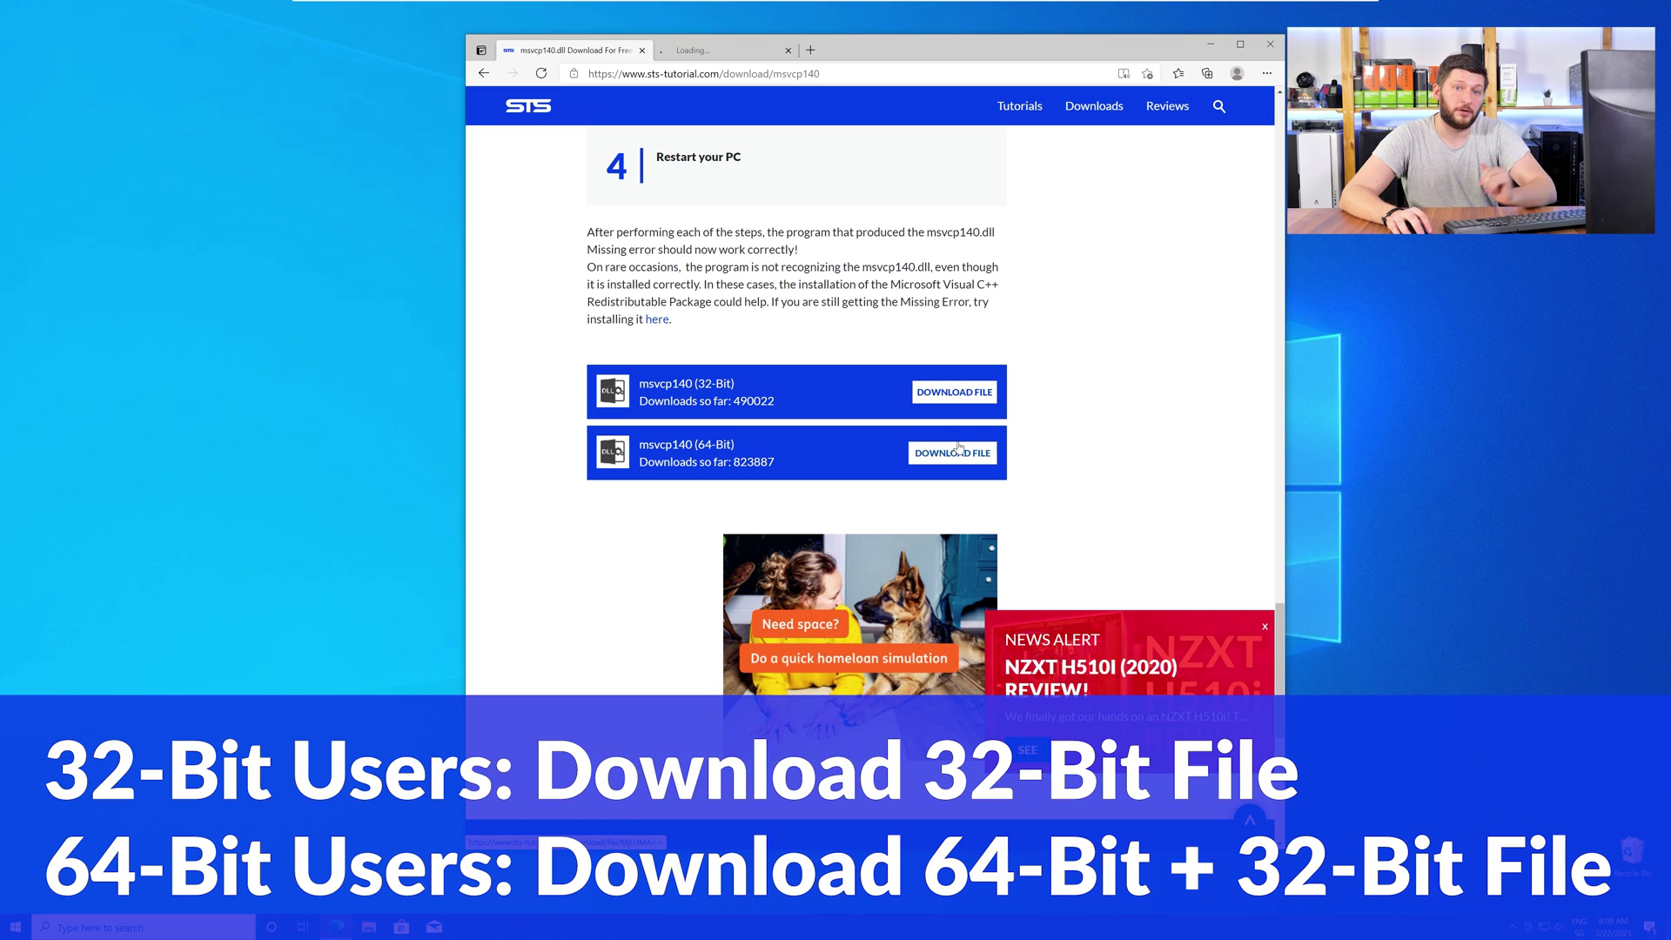
click(948, 394)
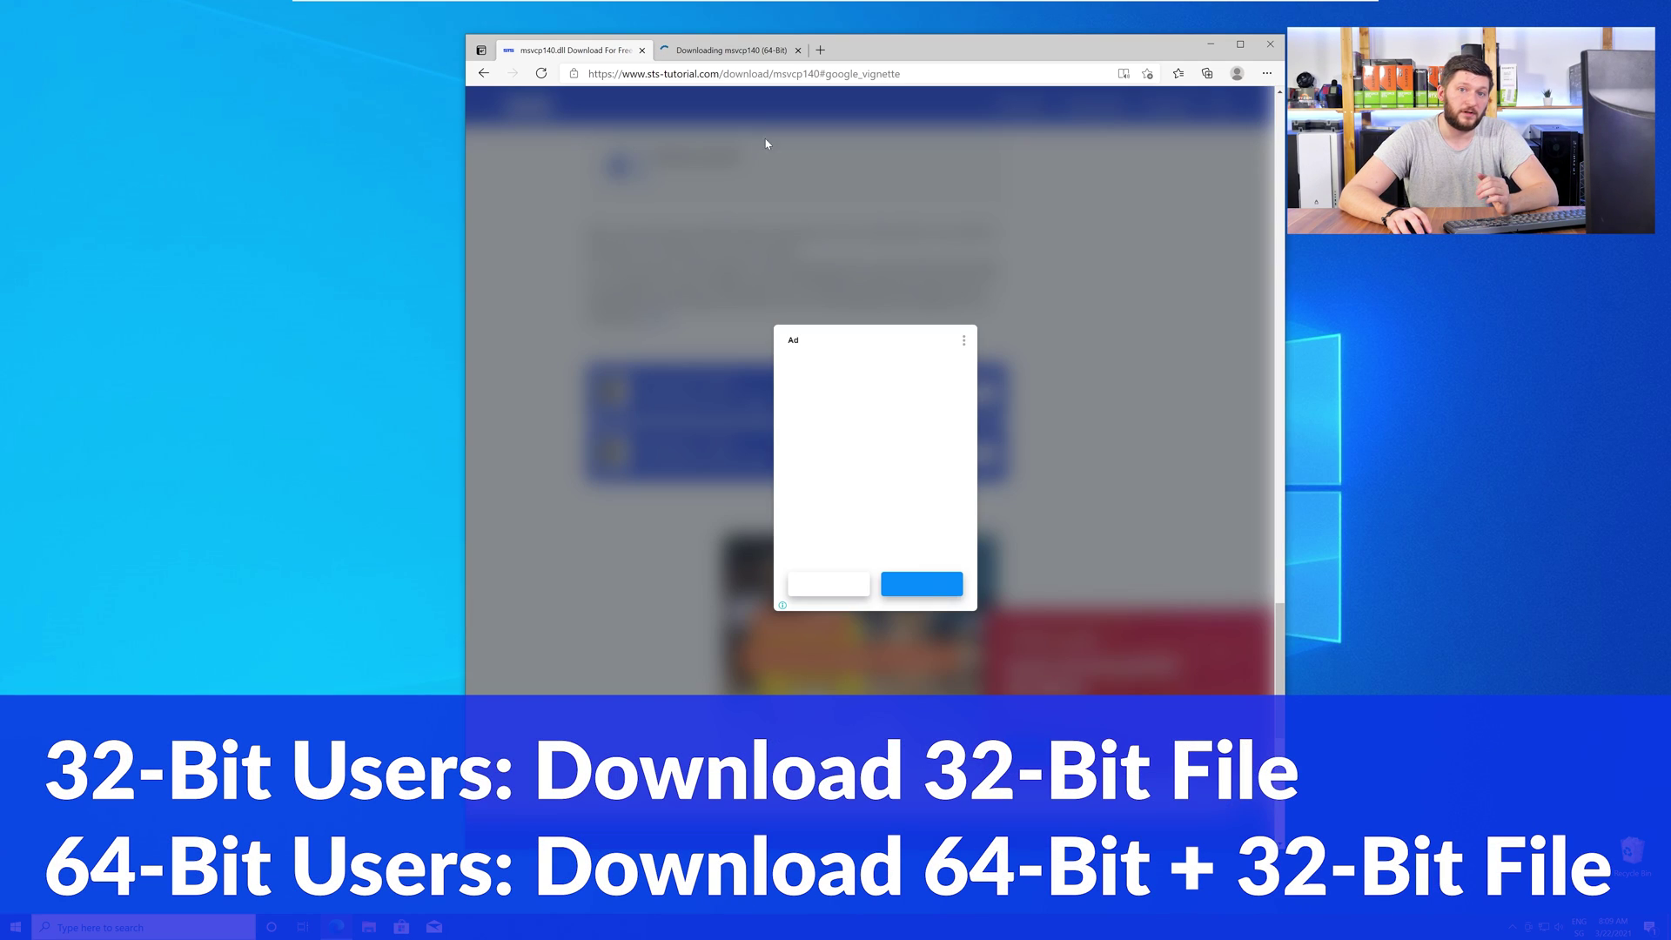
click(699, 54)
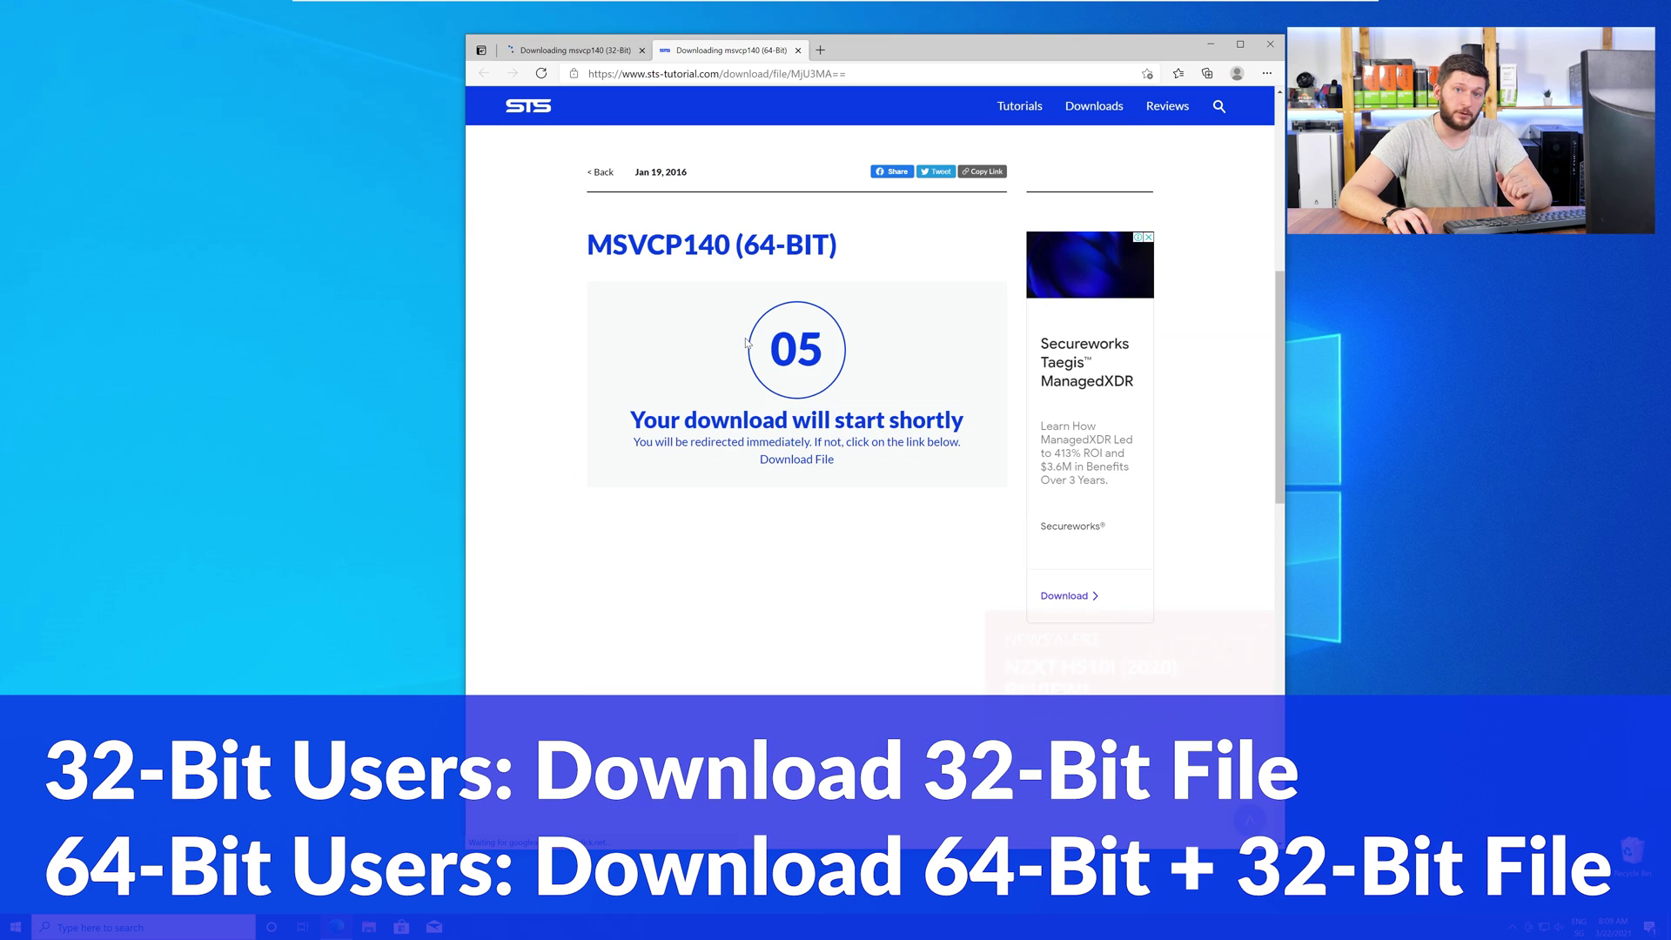
click(560, 54)
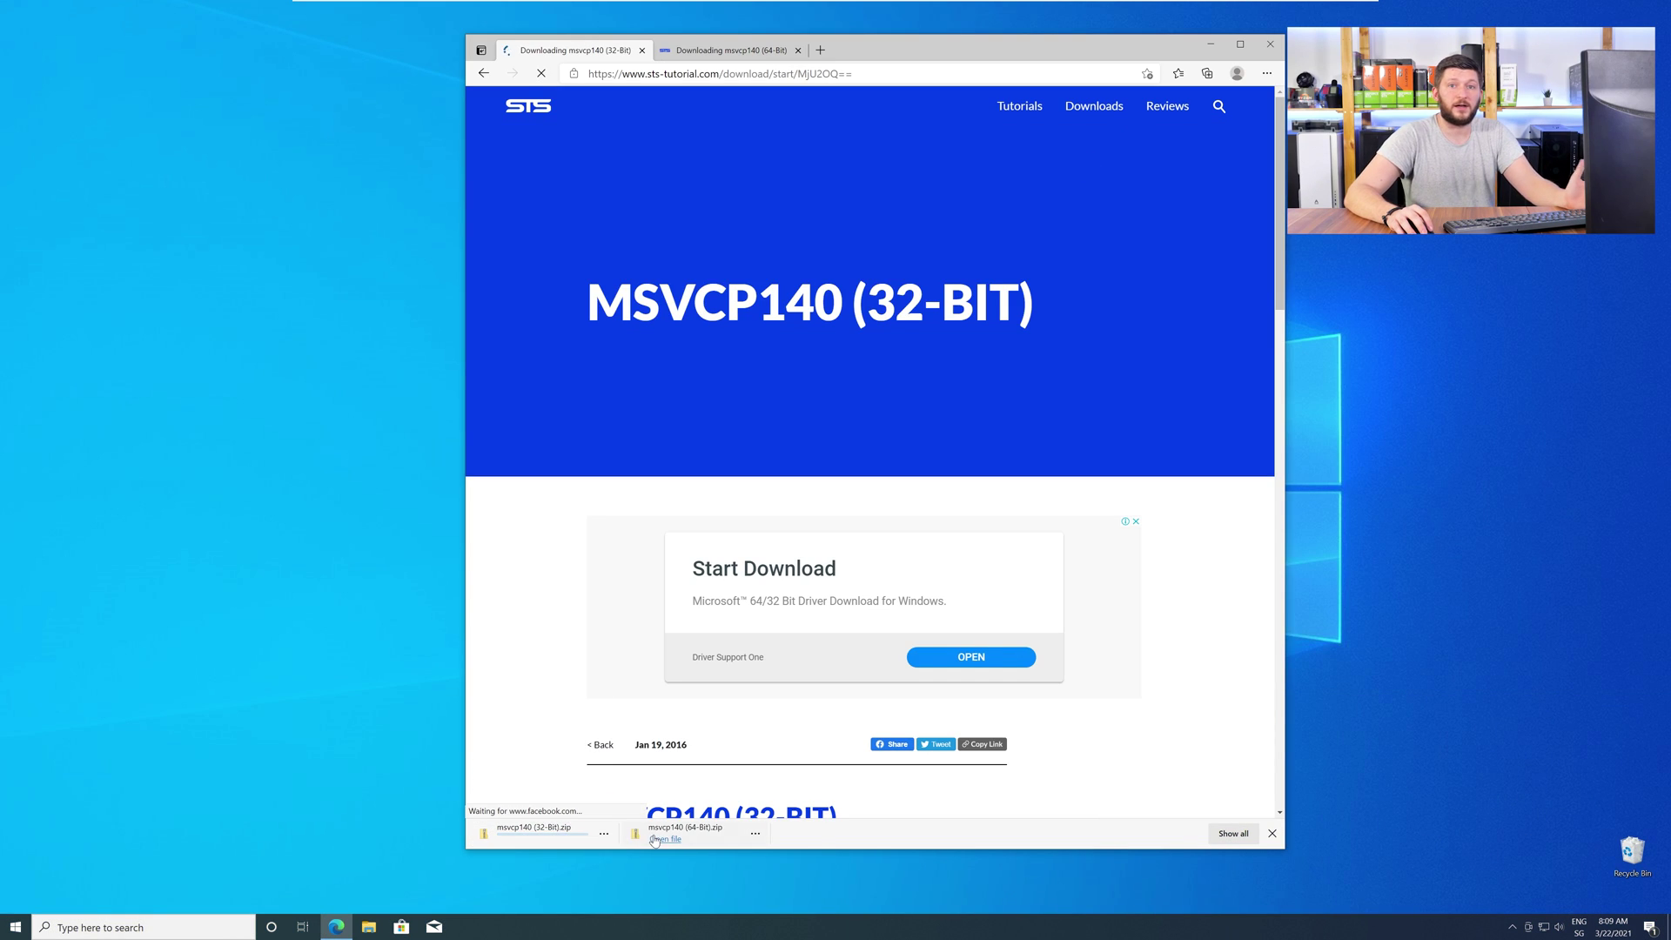
- Open the 32-bit zip and arrange the msvcp140 folders beside a new File Explorer window
click(525, 829)
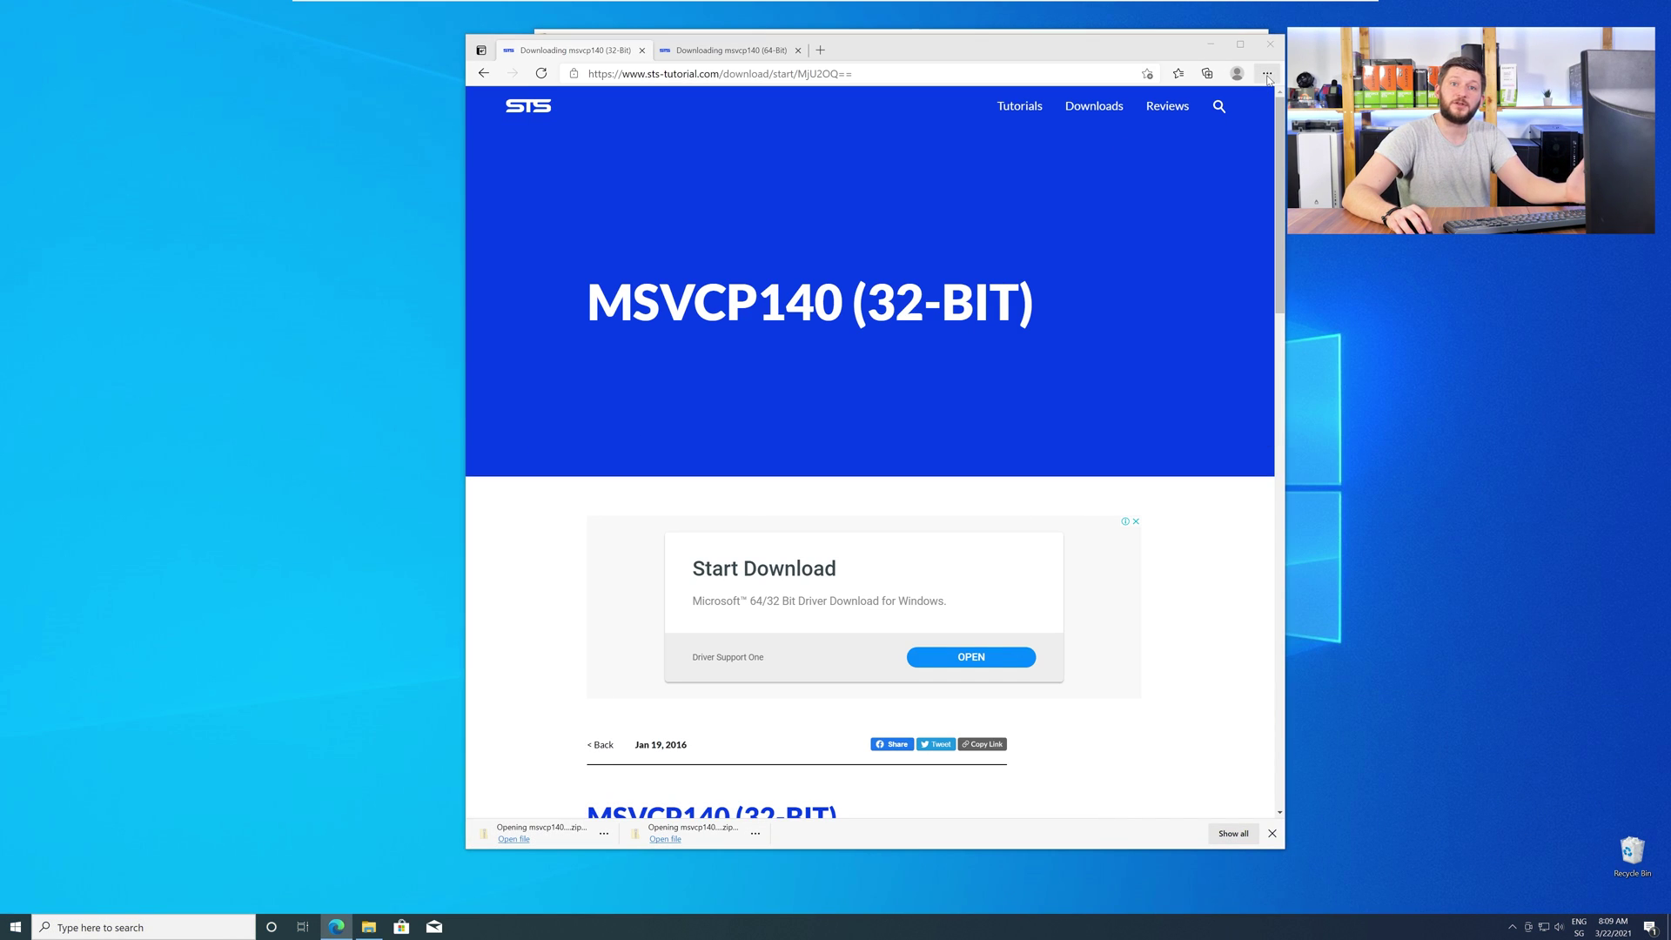
click(1257, 57)
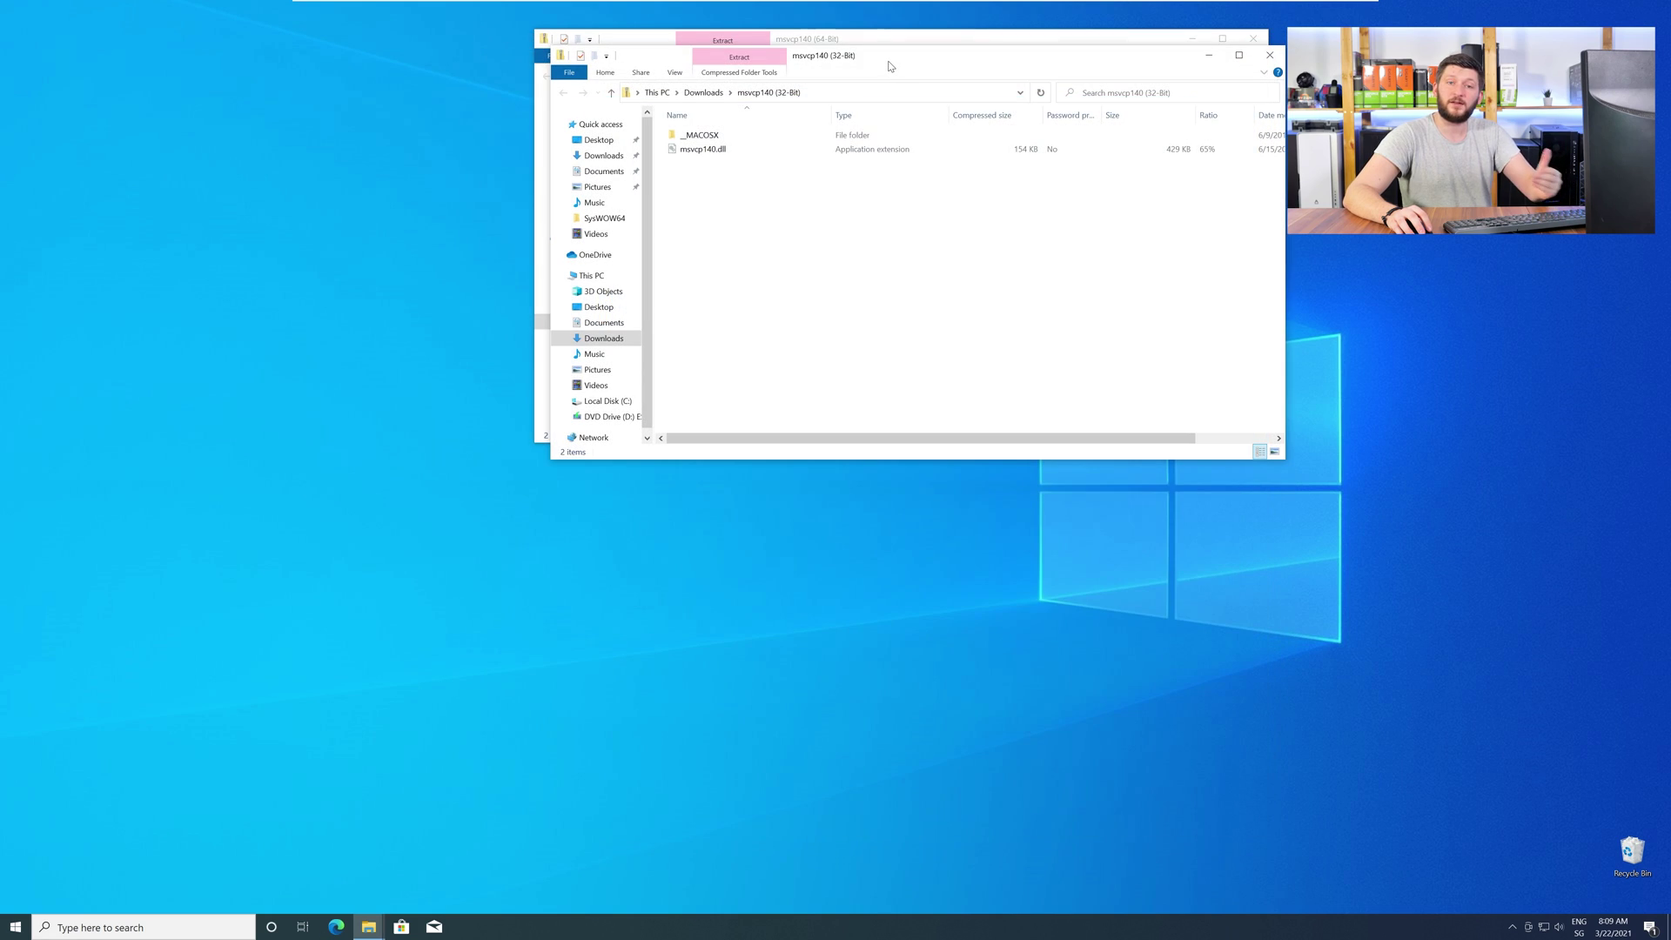
drag(851, 40, 403, 505)
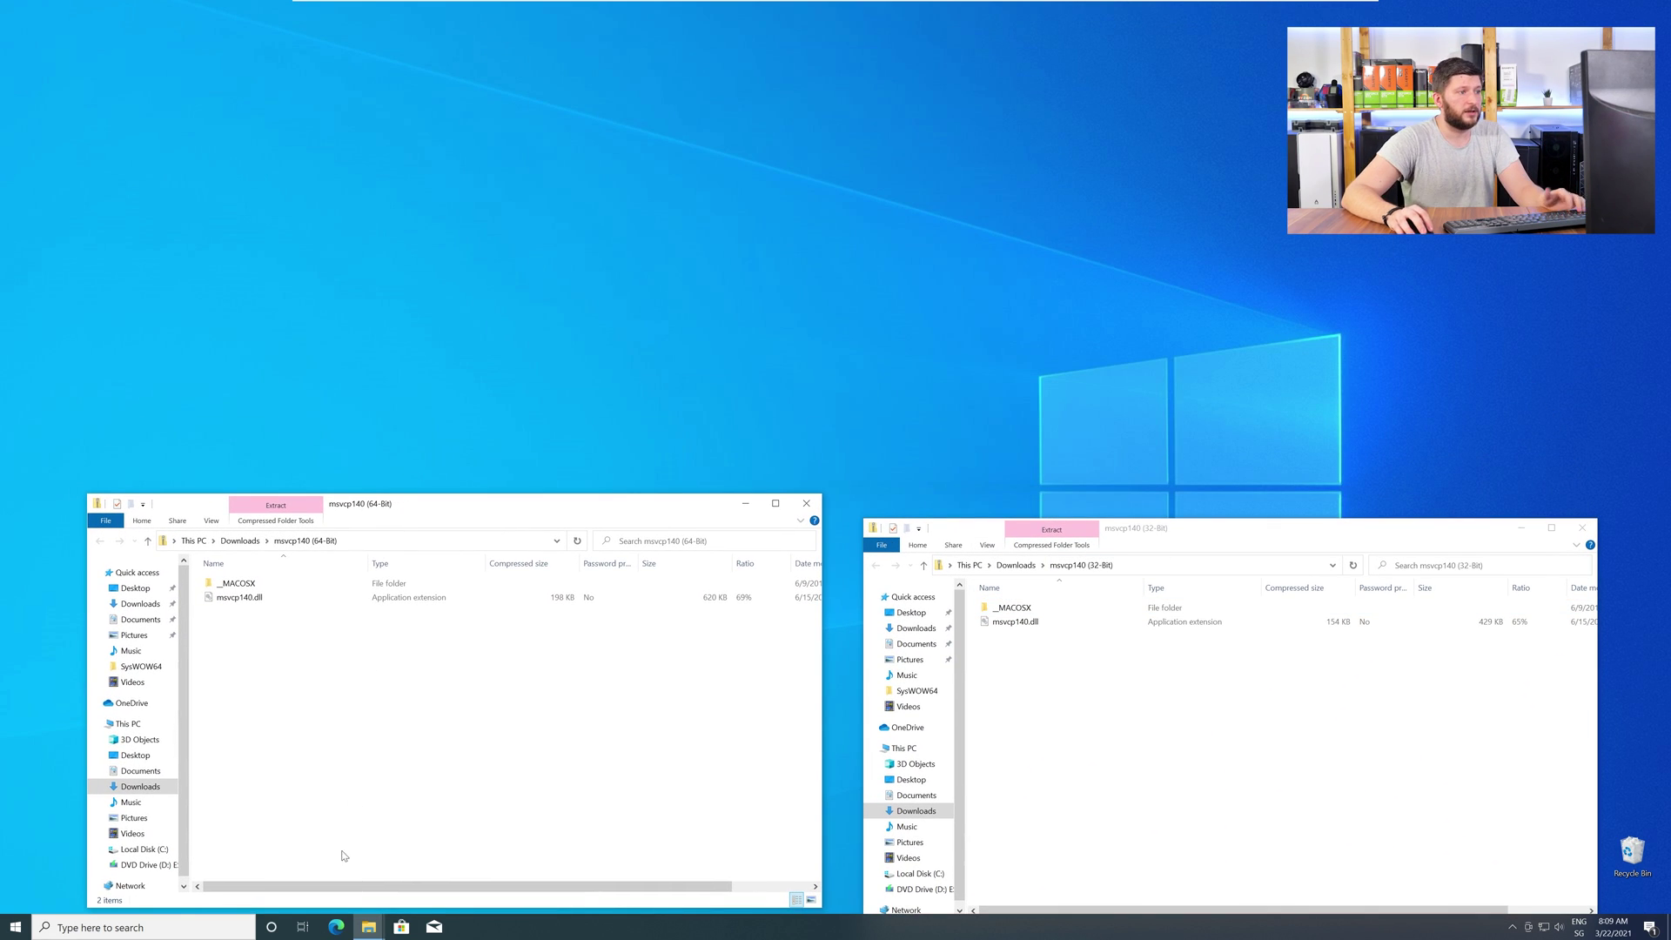
middle_click(368, 928)
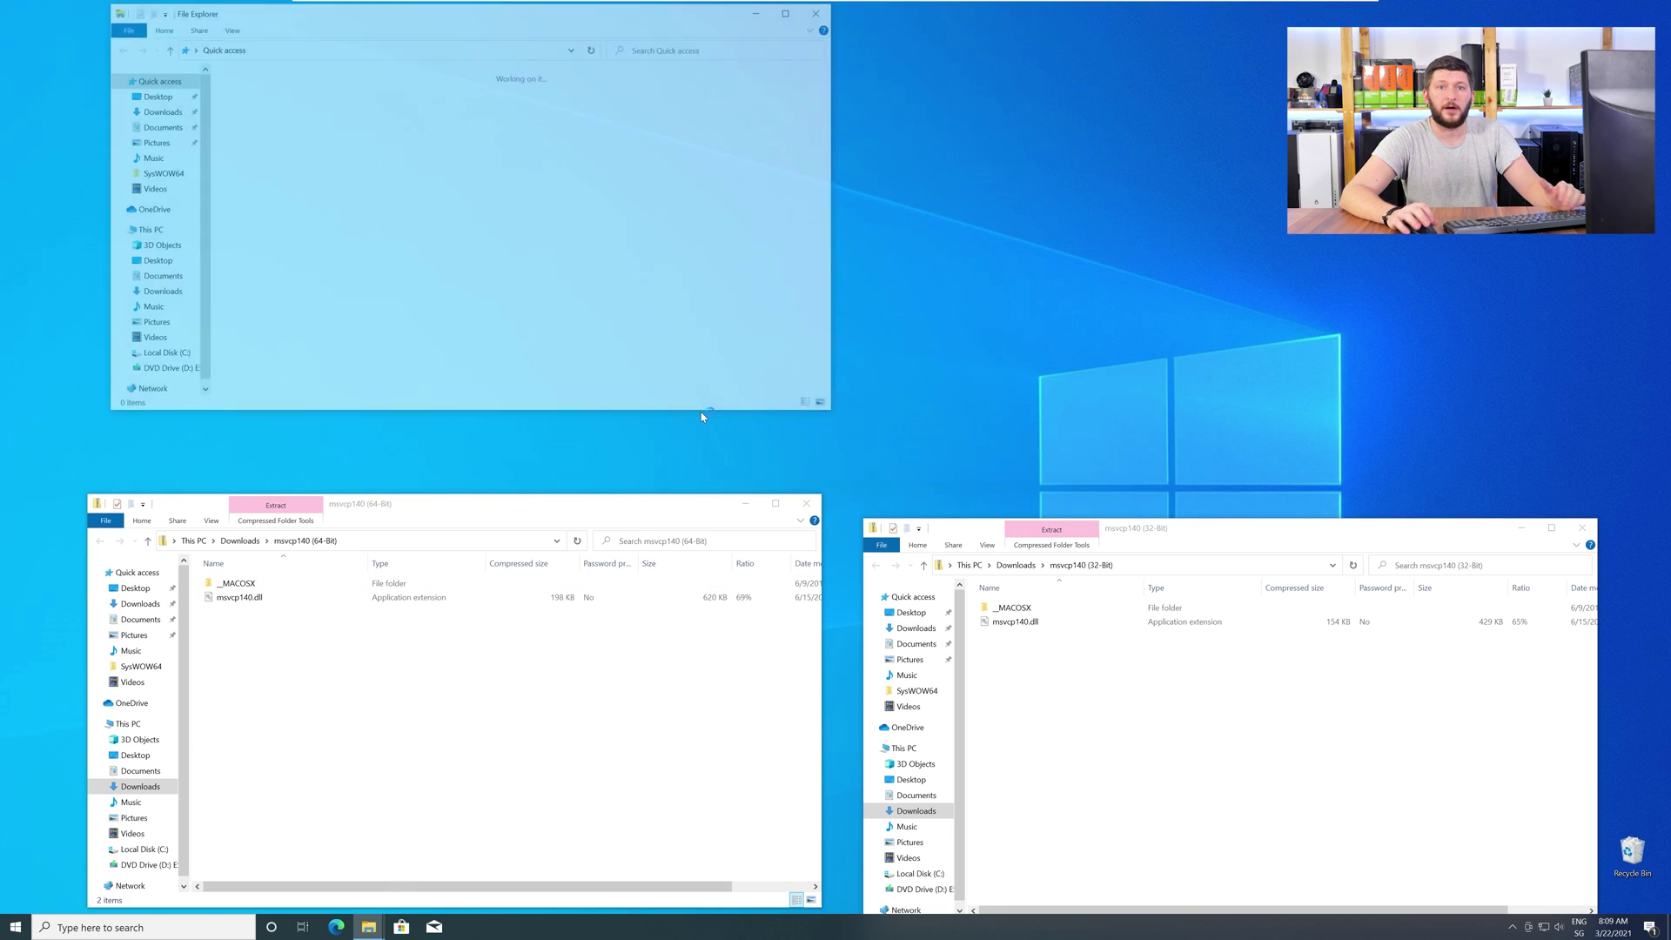
drag(558, 24, 905, 104)
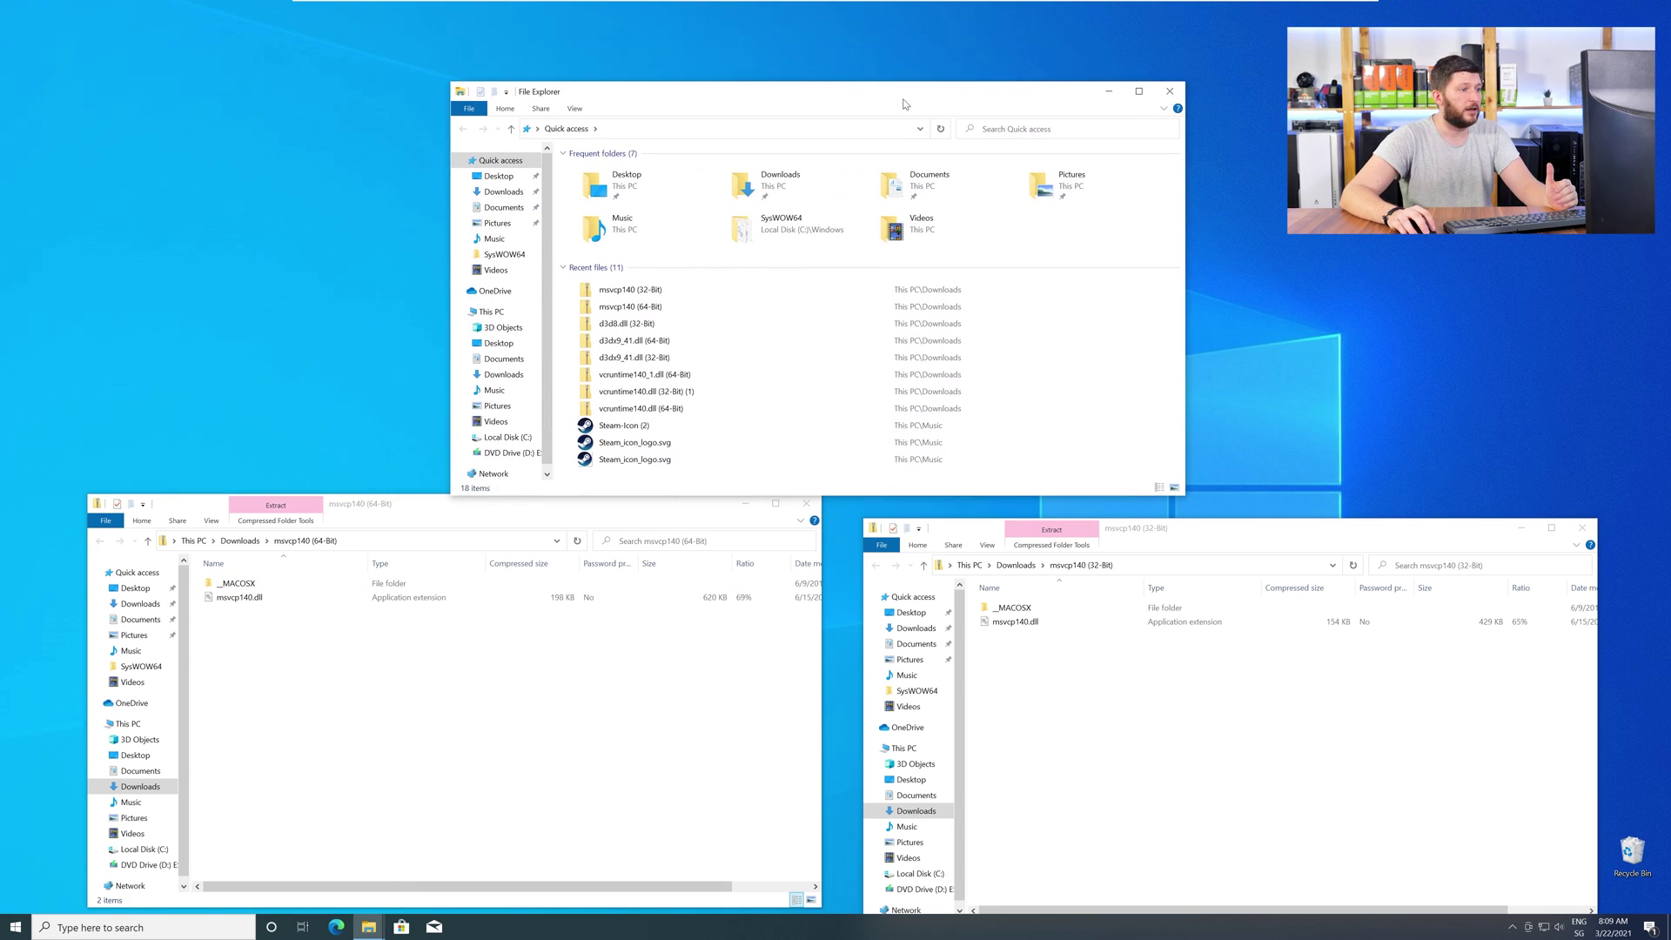
- Copy the 64-bit msvcp140.dll into C:\Windows\System32
click(500, 312)
double_click(625, 316)
double_click(591, 227)
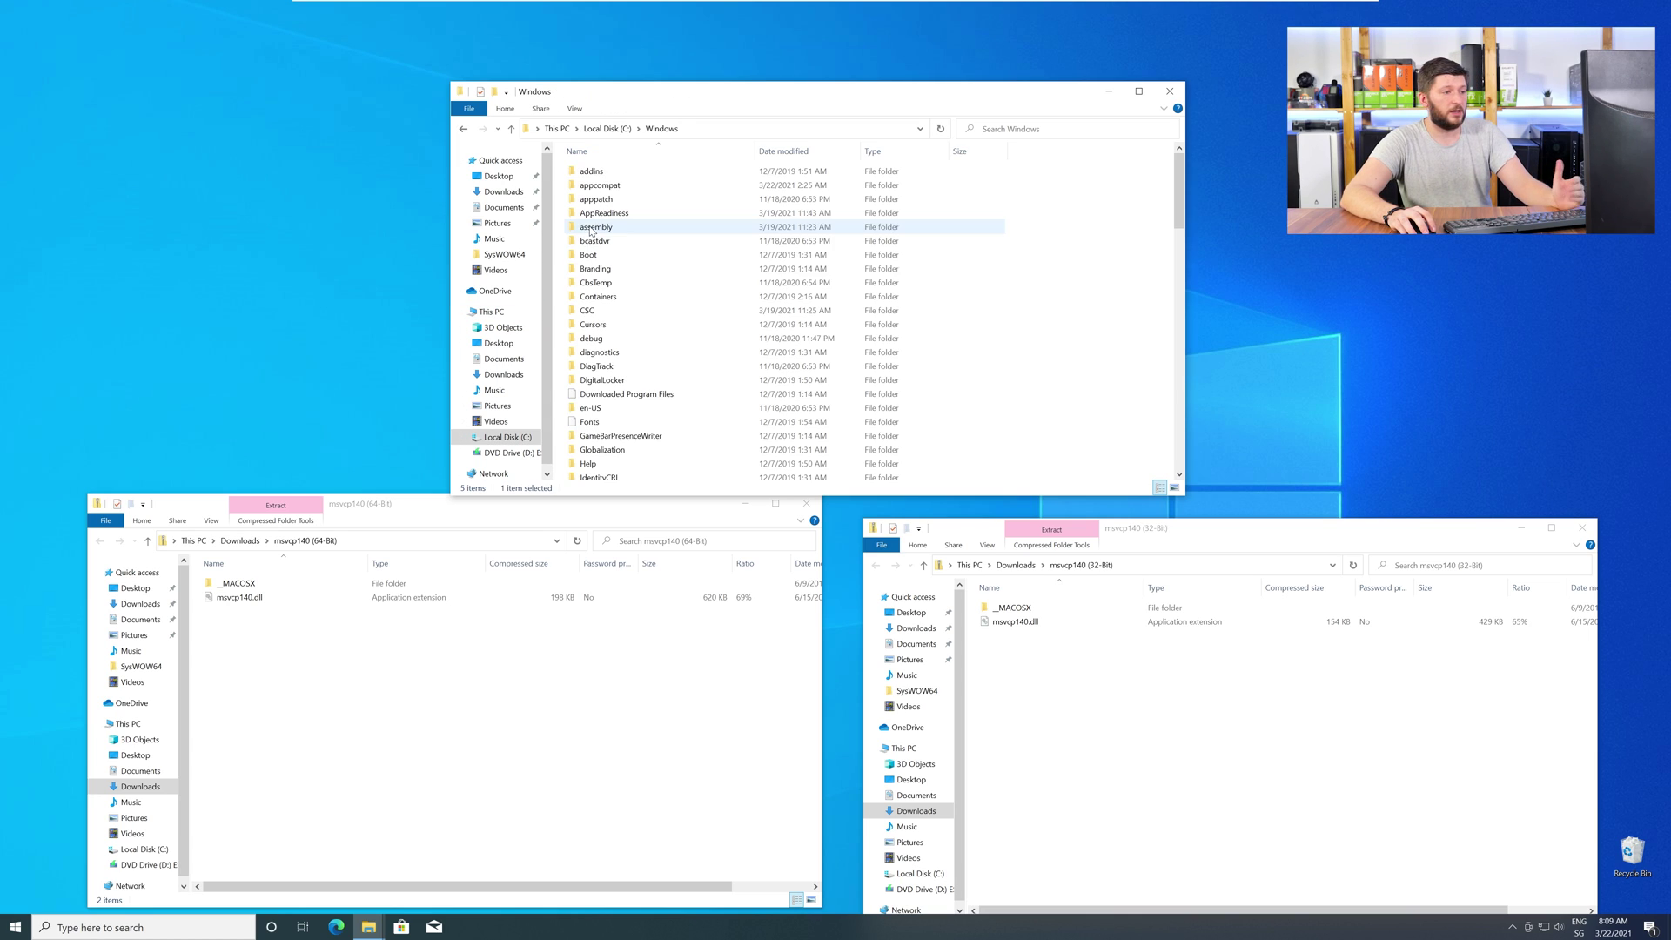
scroll(625, 279, down, 15)
scroll(627, 285, down, 2)
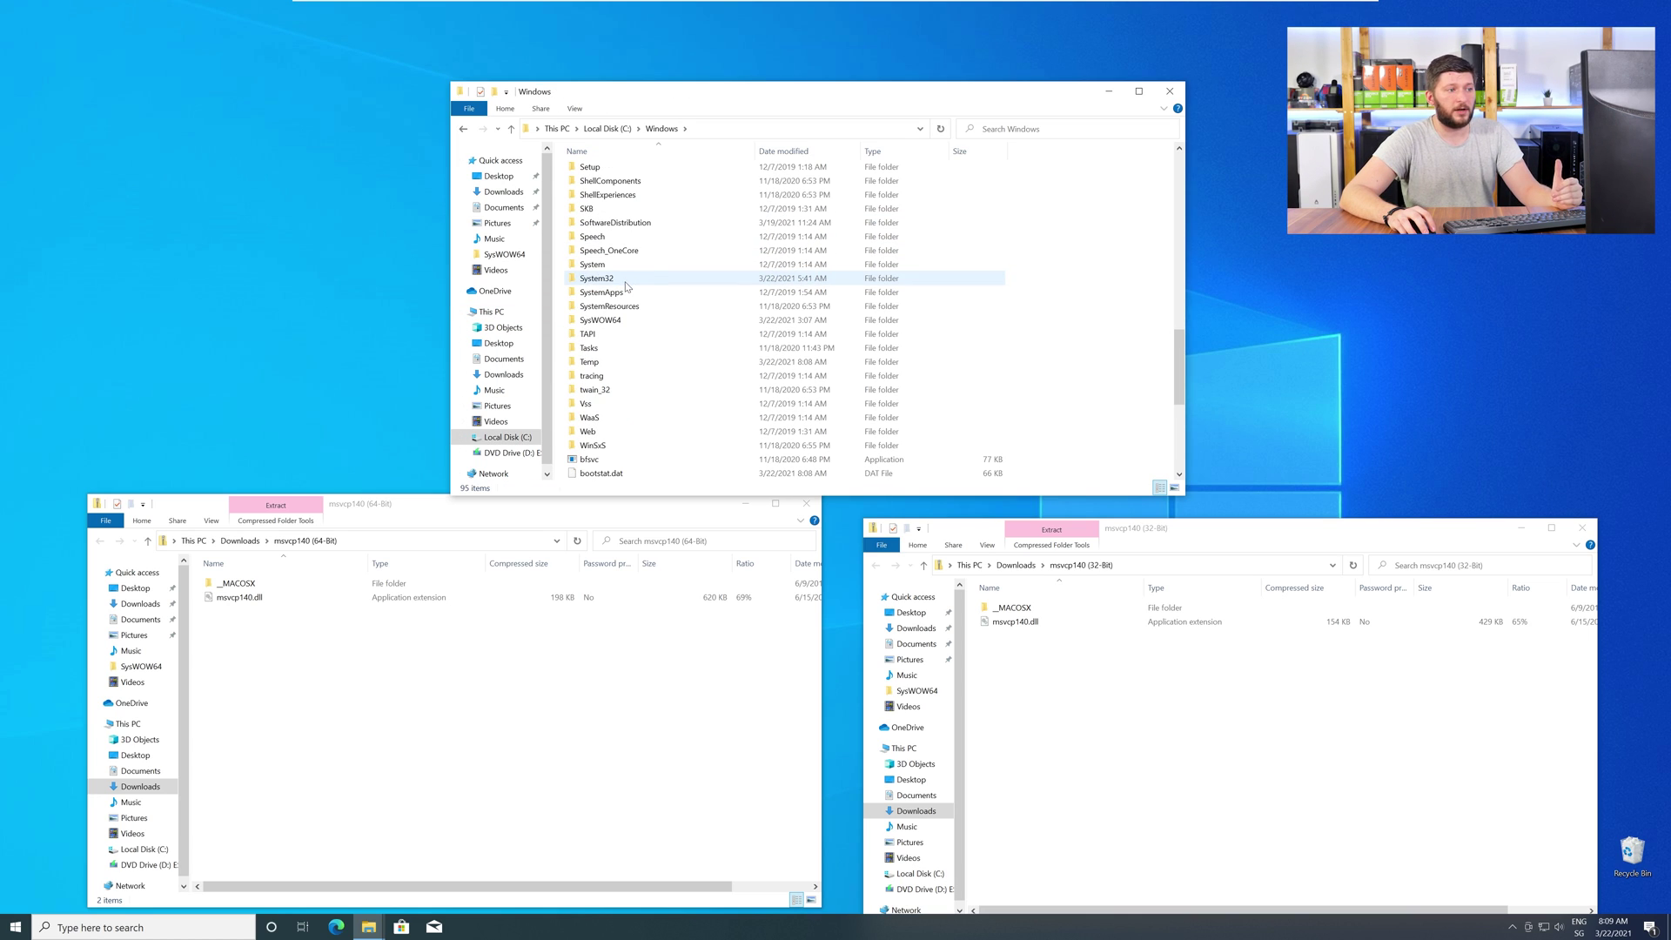
click(613, 279)
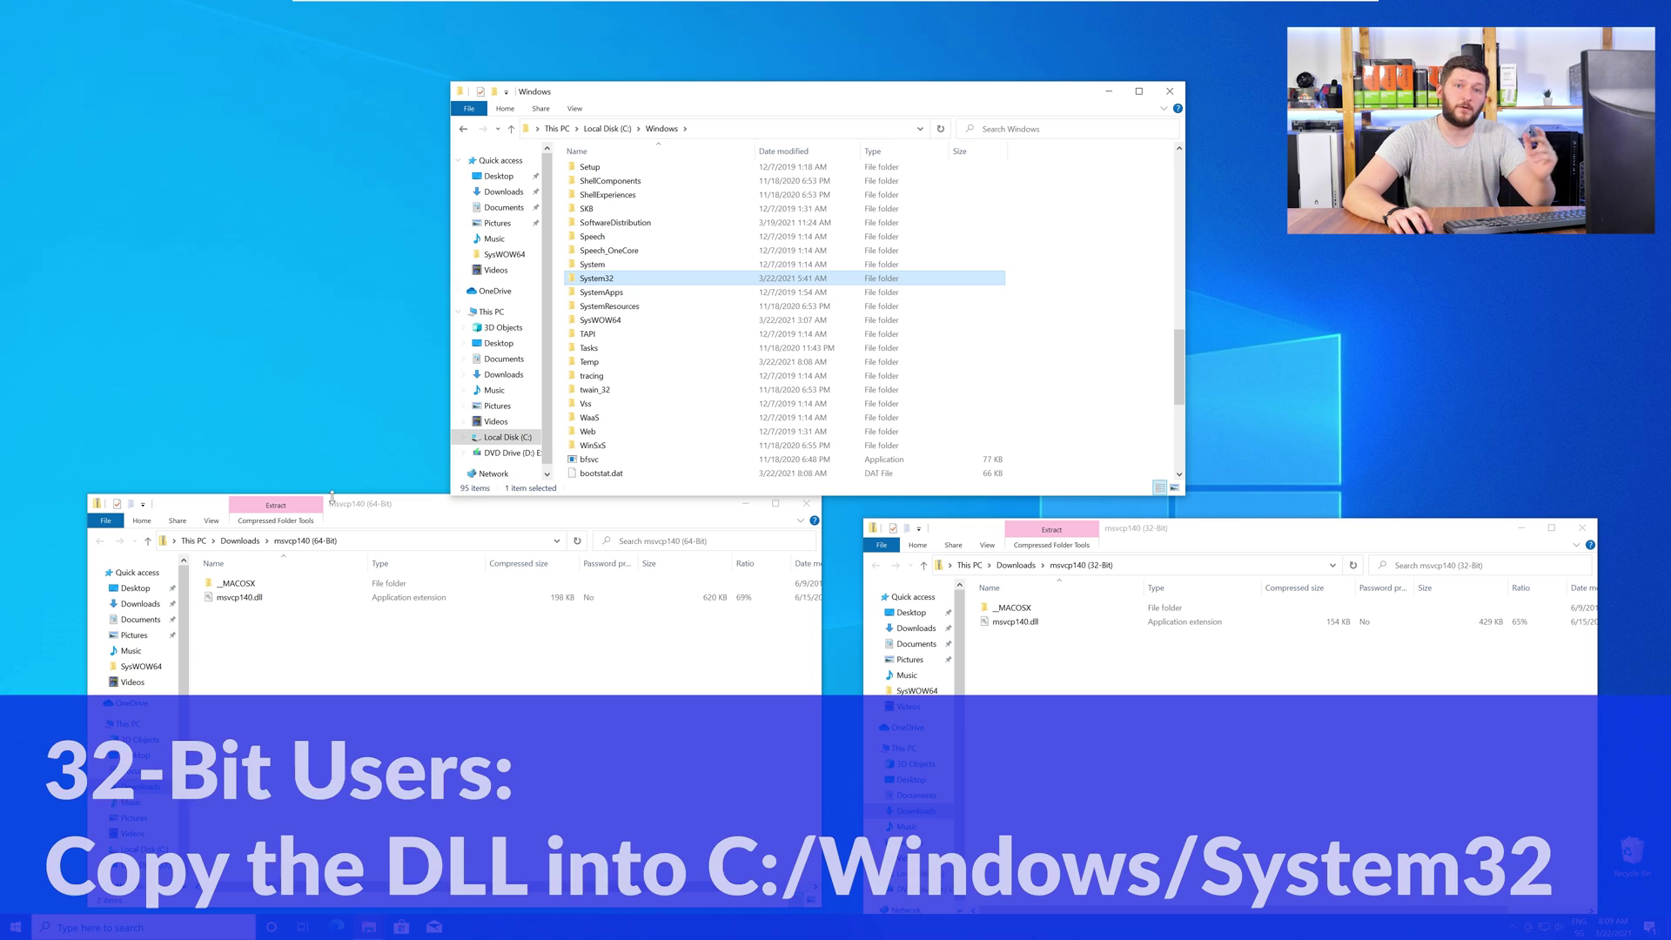
drag(240, 597, 589, 281)
- Copy the 32-bit msvcp140.dll into SysWOW64, replacing the existing file with admin permission, and close all folder windows
click(335, 441)
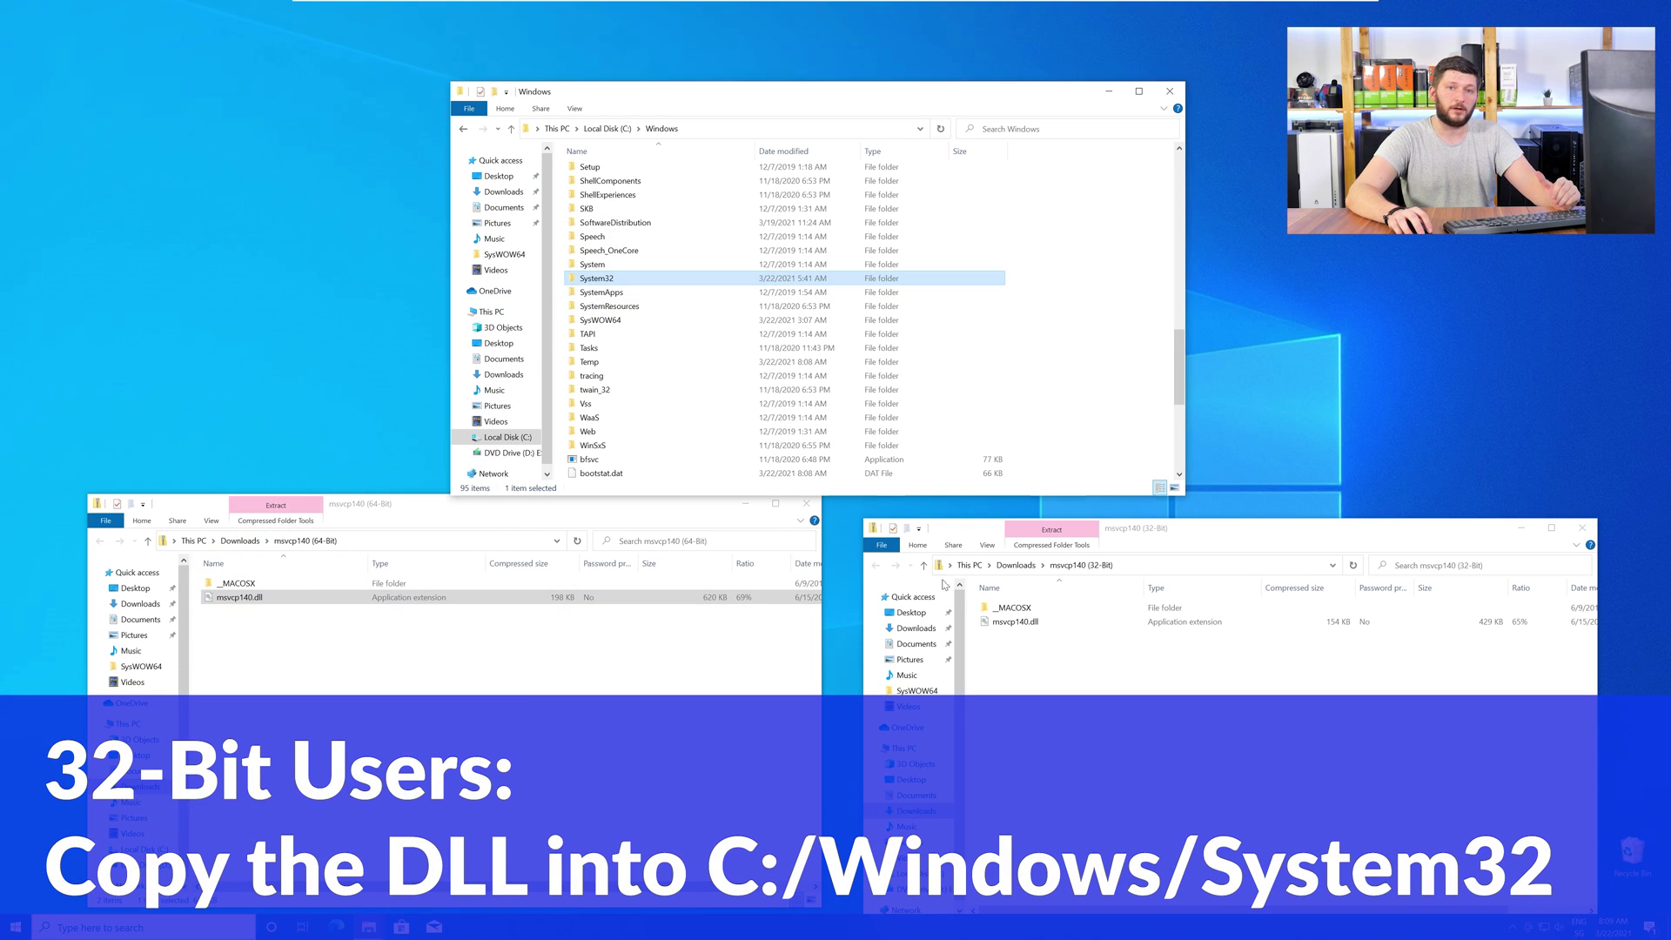
drag(1015, 622, 626, 323)
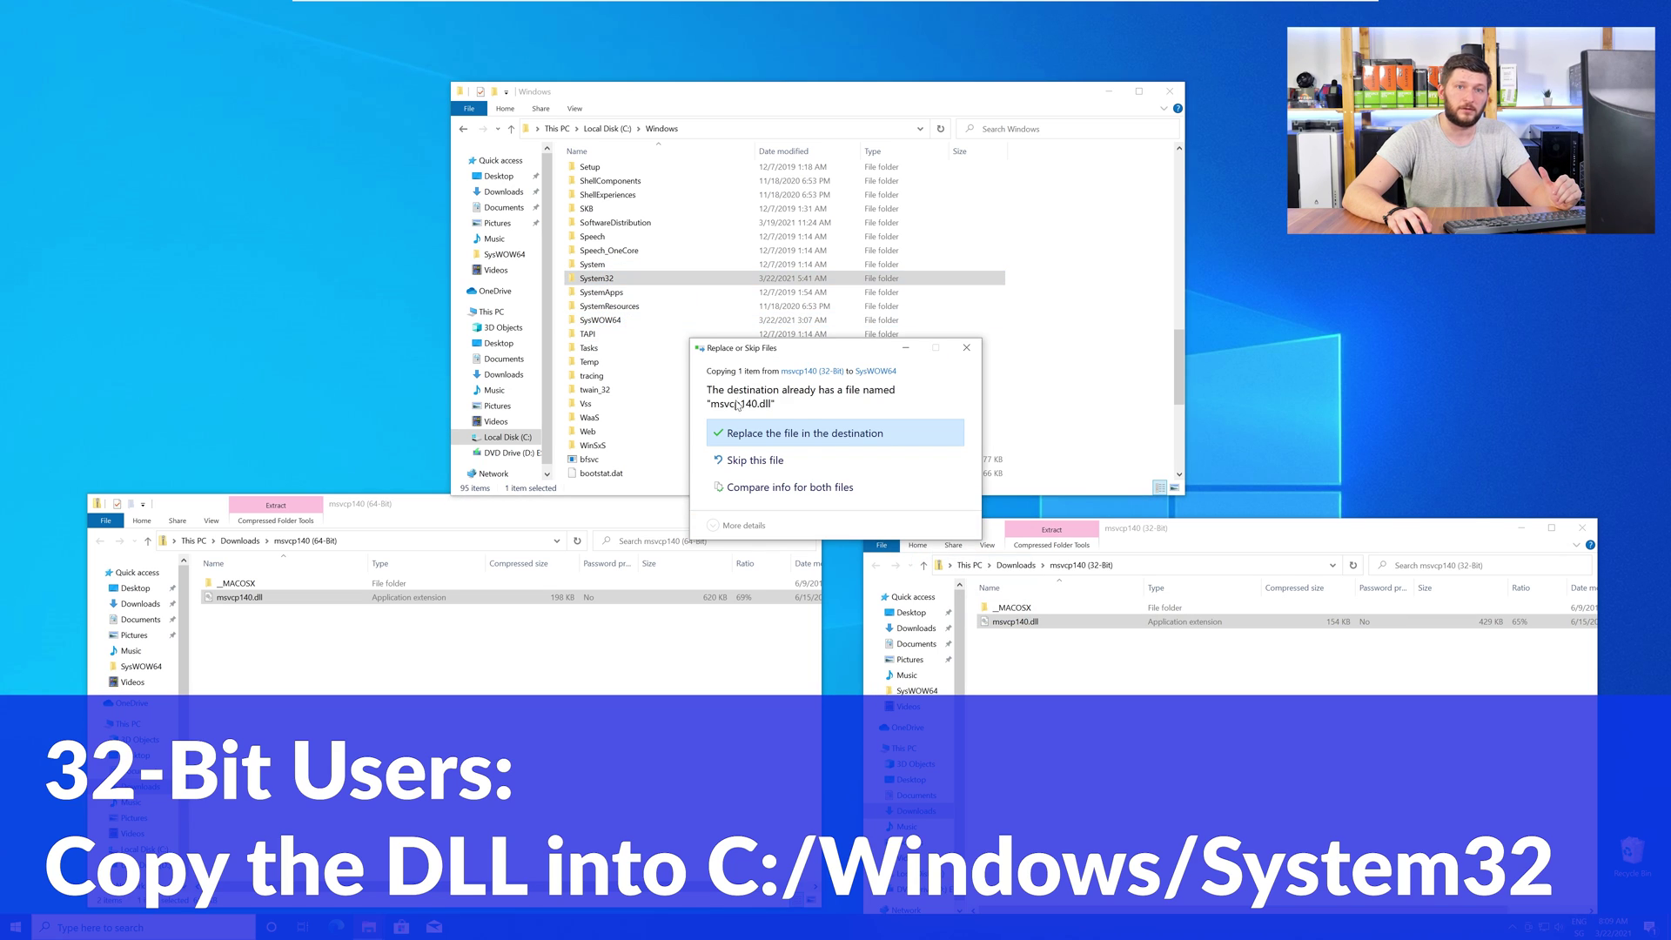
click(802, 431)
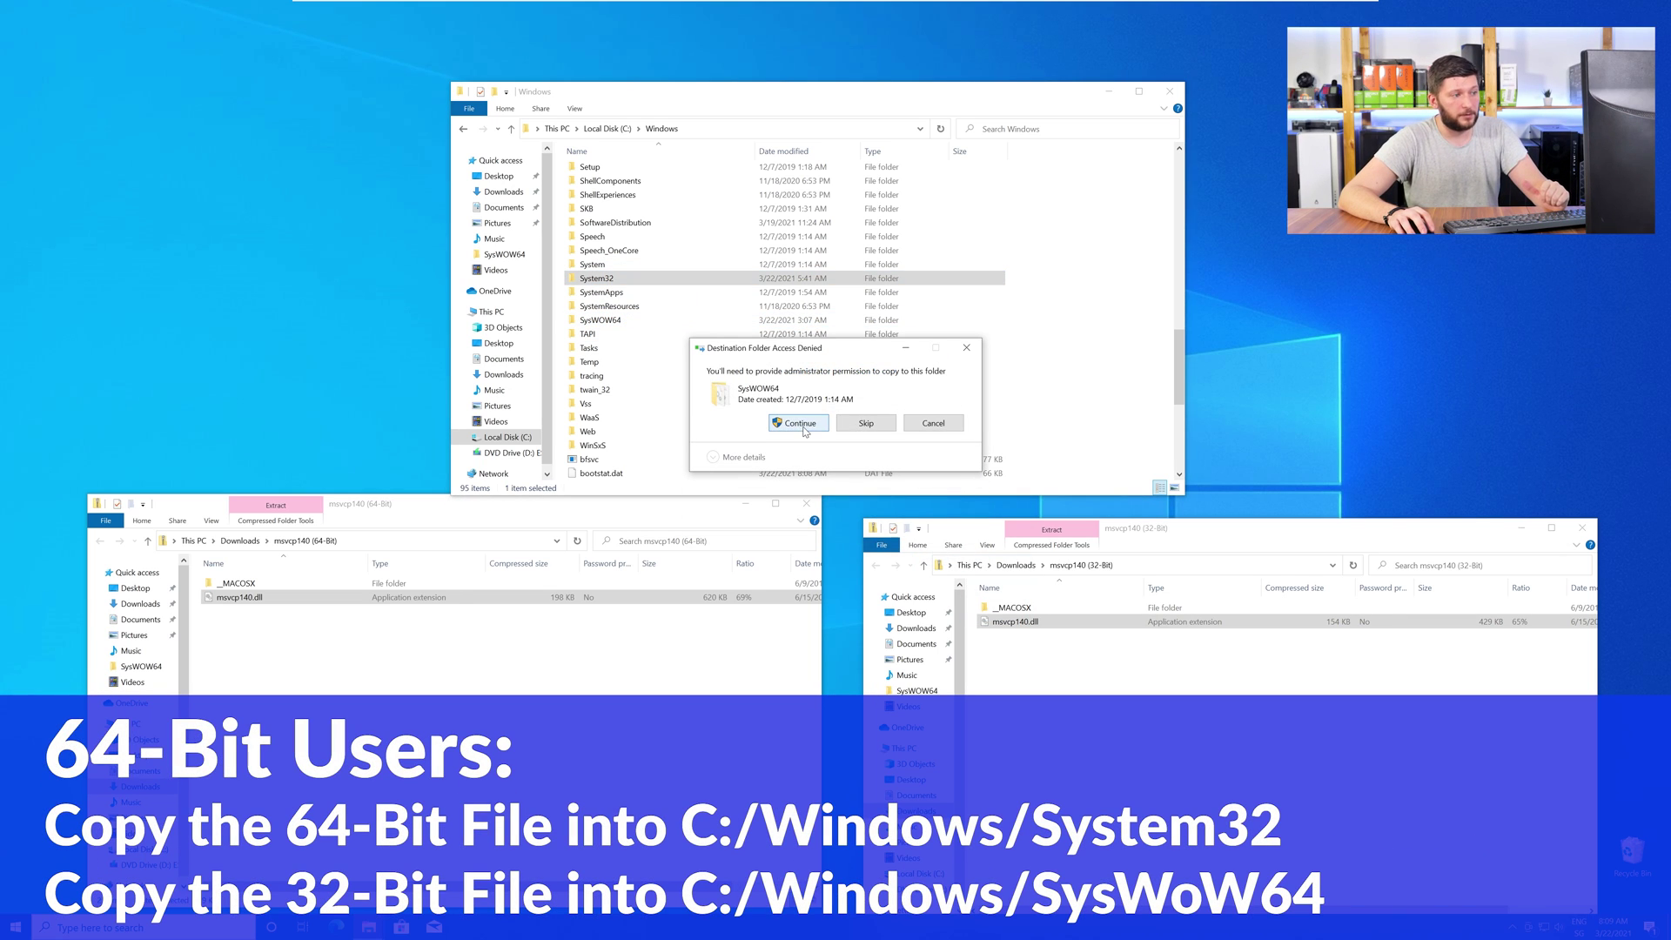
click(802, 425)
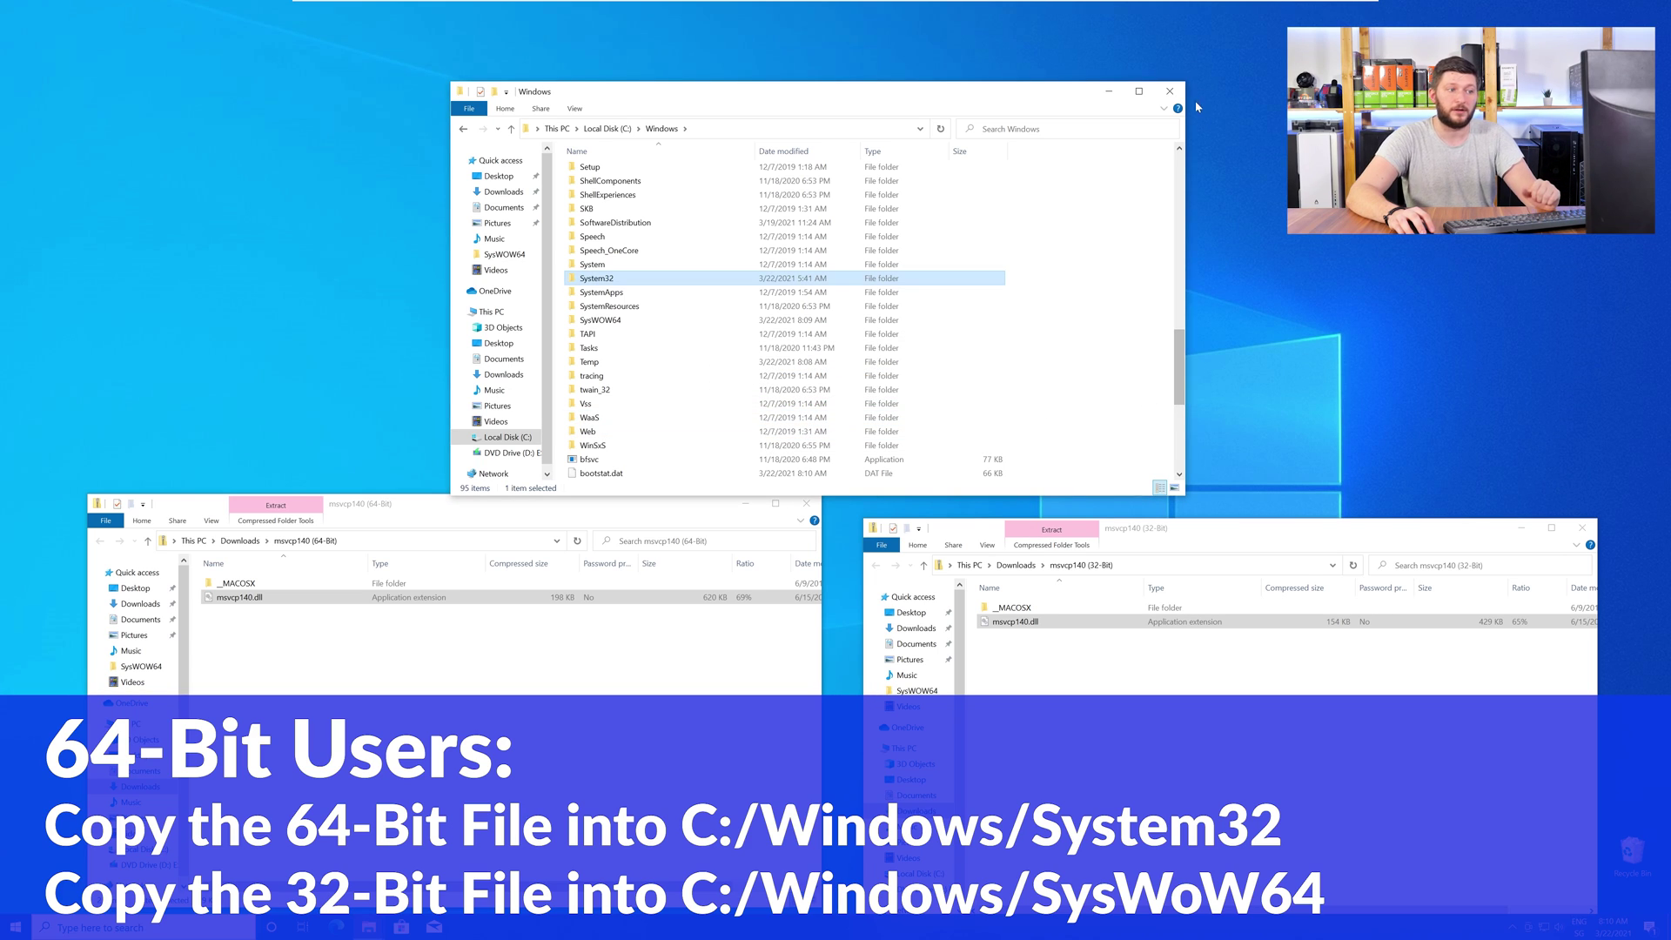
click(1170, 90)
click(1583, 528)
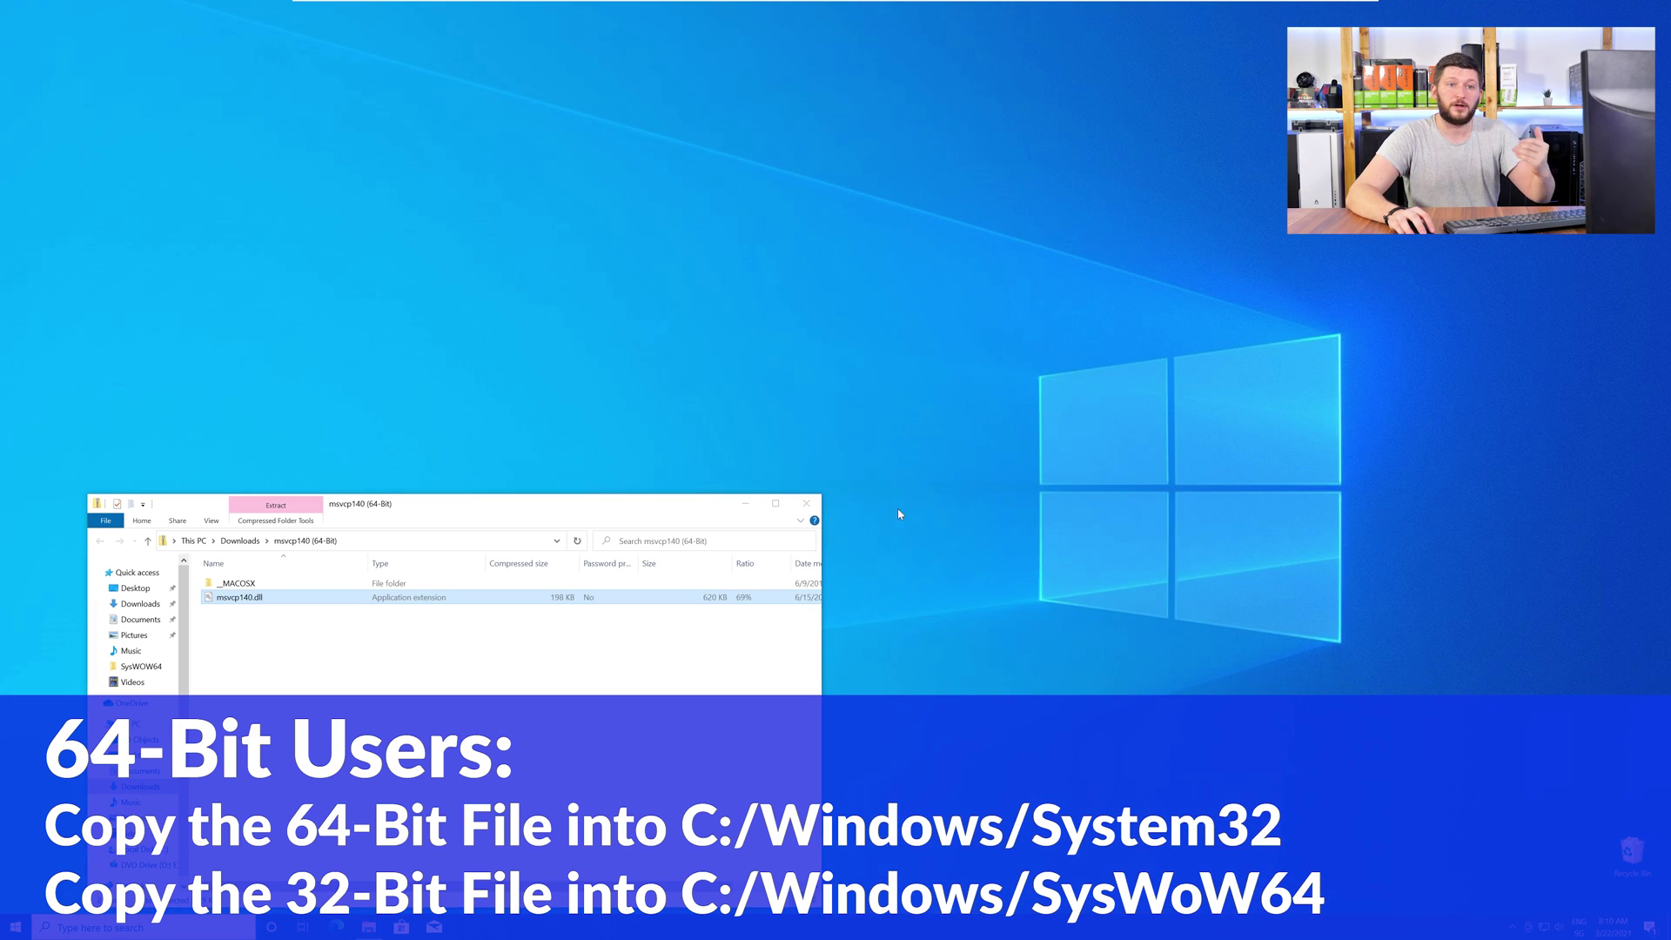
click(803, 508)
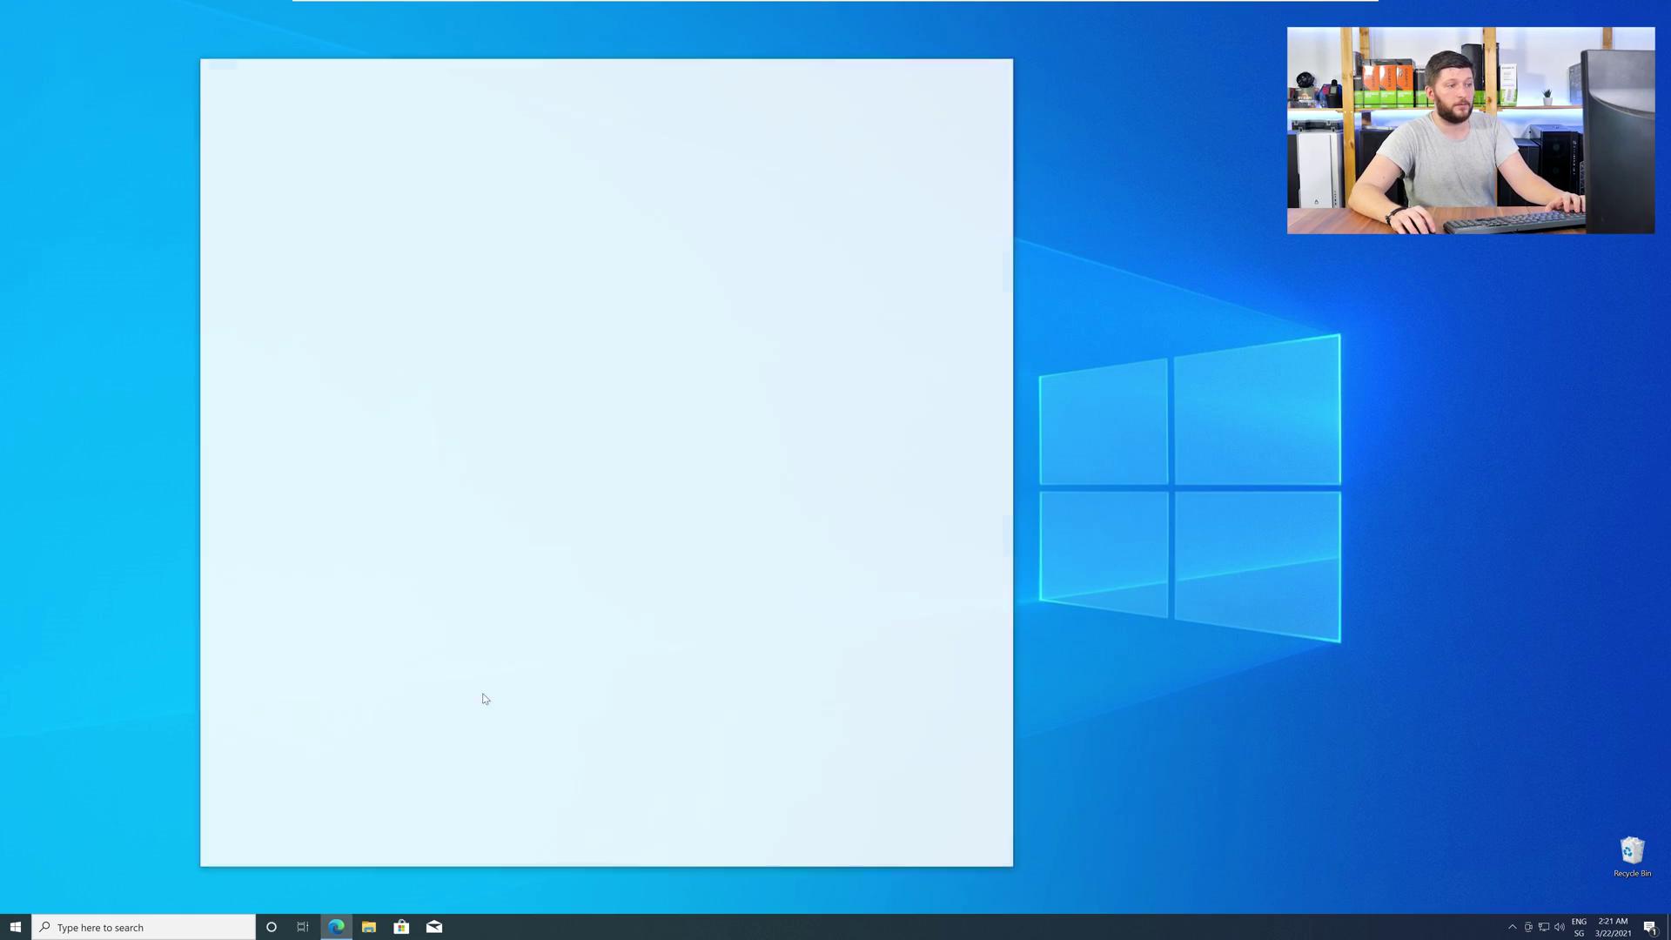
- Download vc_redist.x64.exe from the STS Tutorial Visual C++ 2019 Redistributable page and run it
text(https://www.sts-tutorial.com/download/credistributable2019)
key(Return)
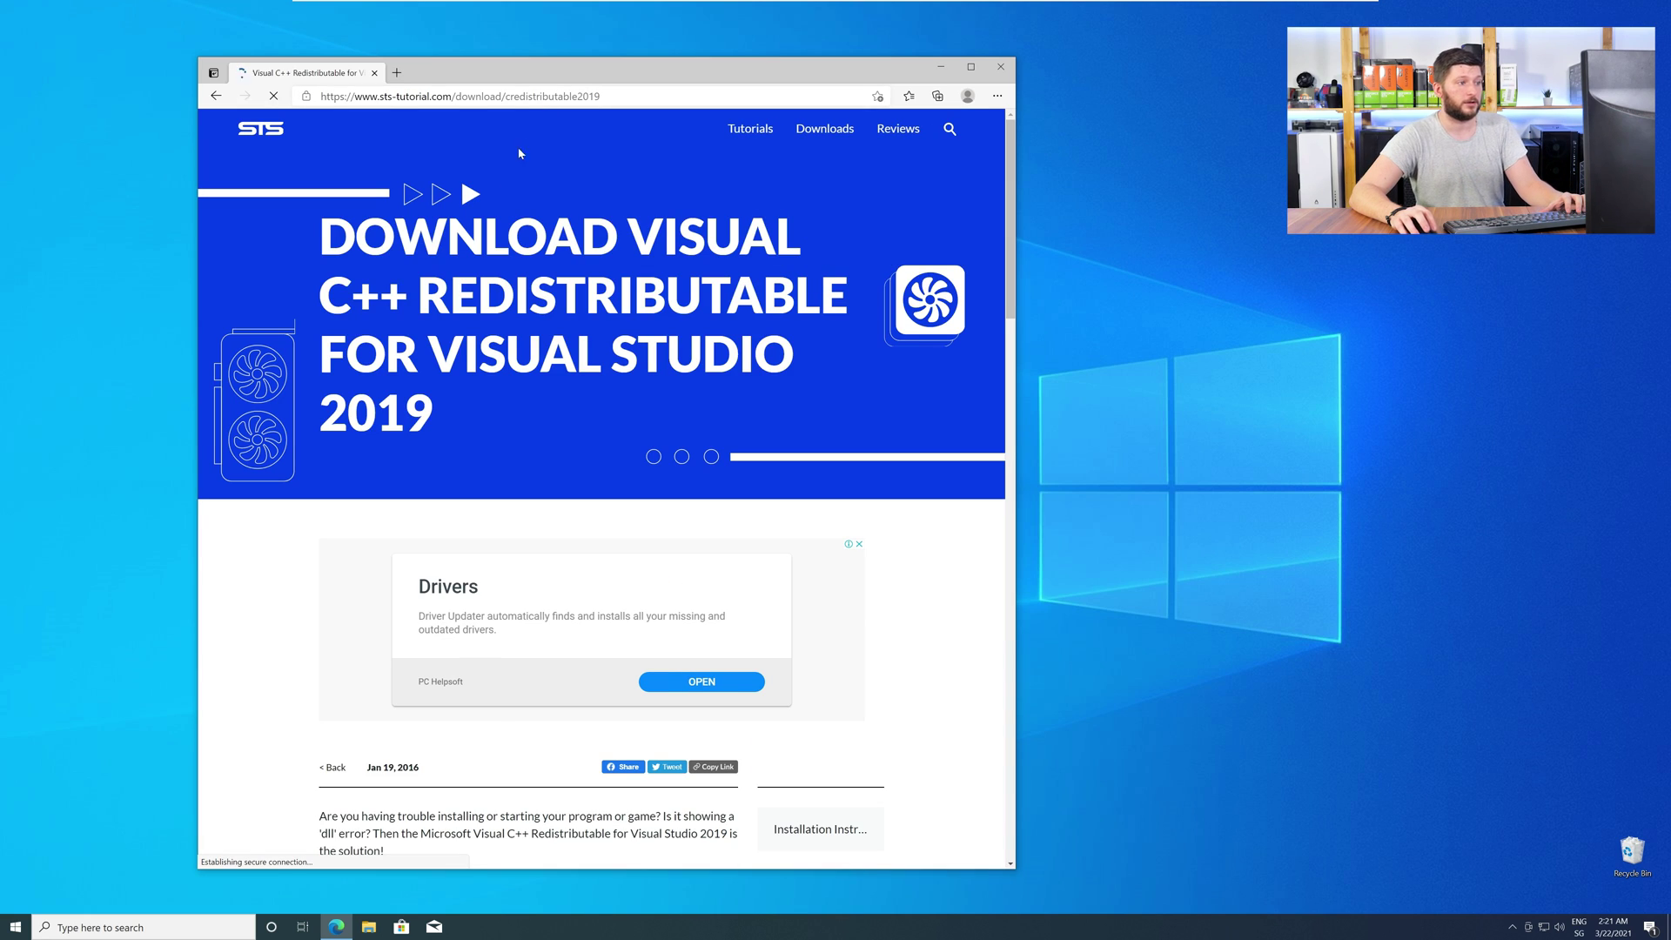
scroll(269, 450, down, 10)
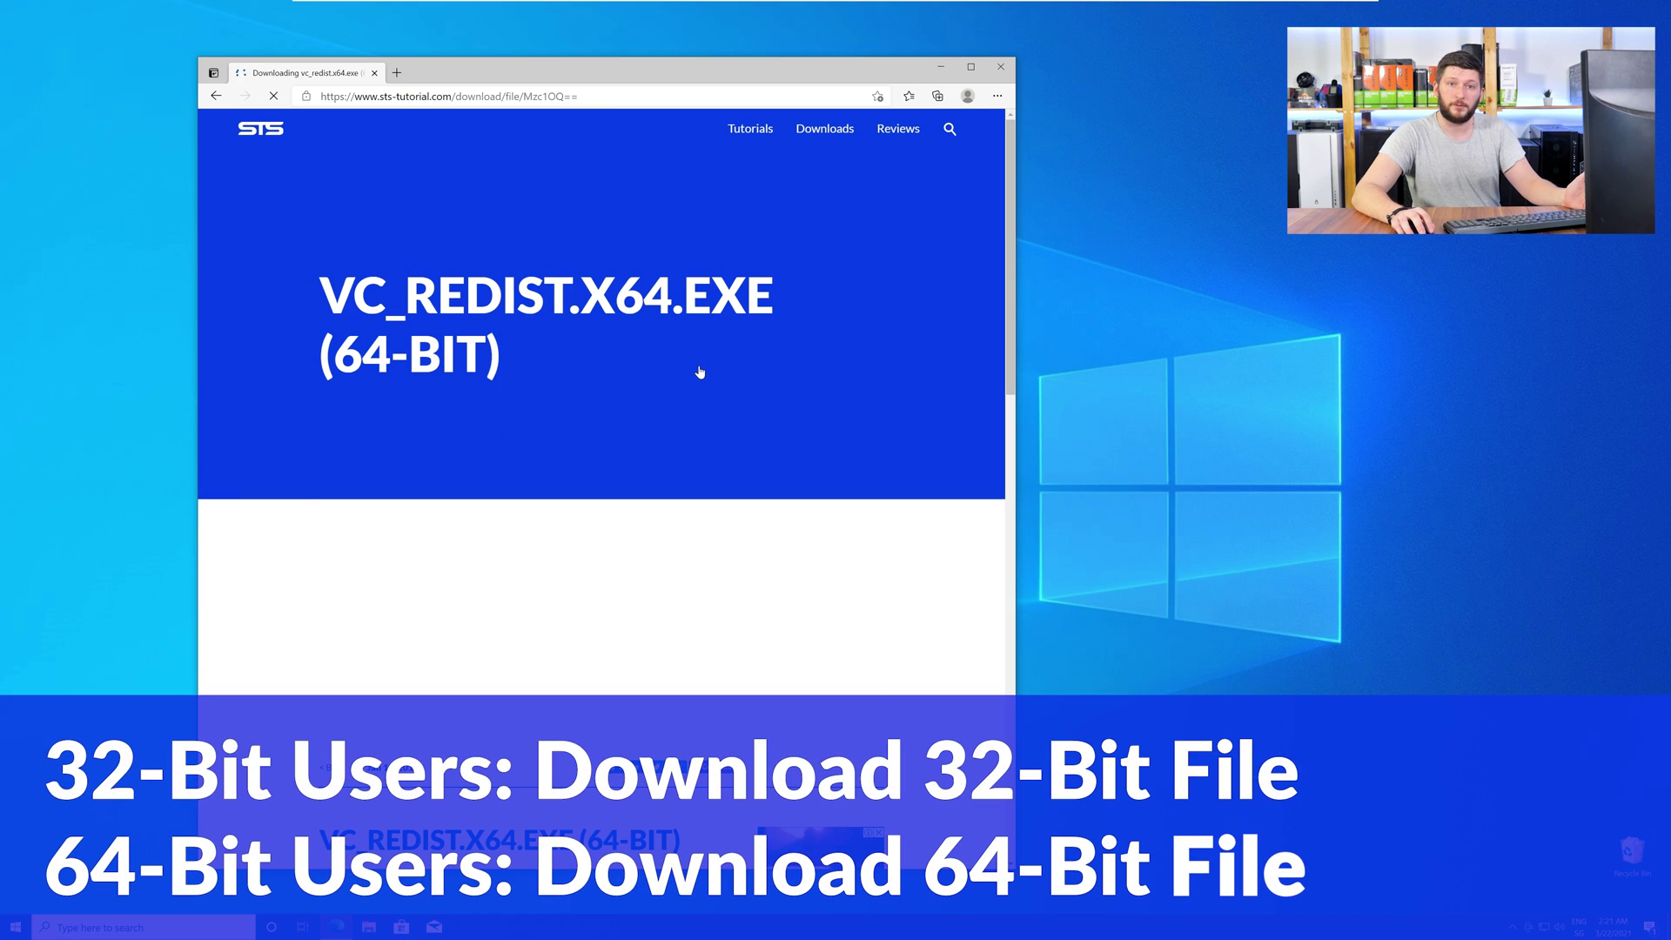
scroll(679, 392, up, 1)
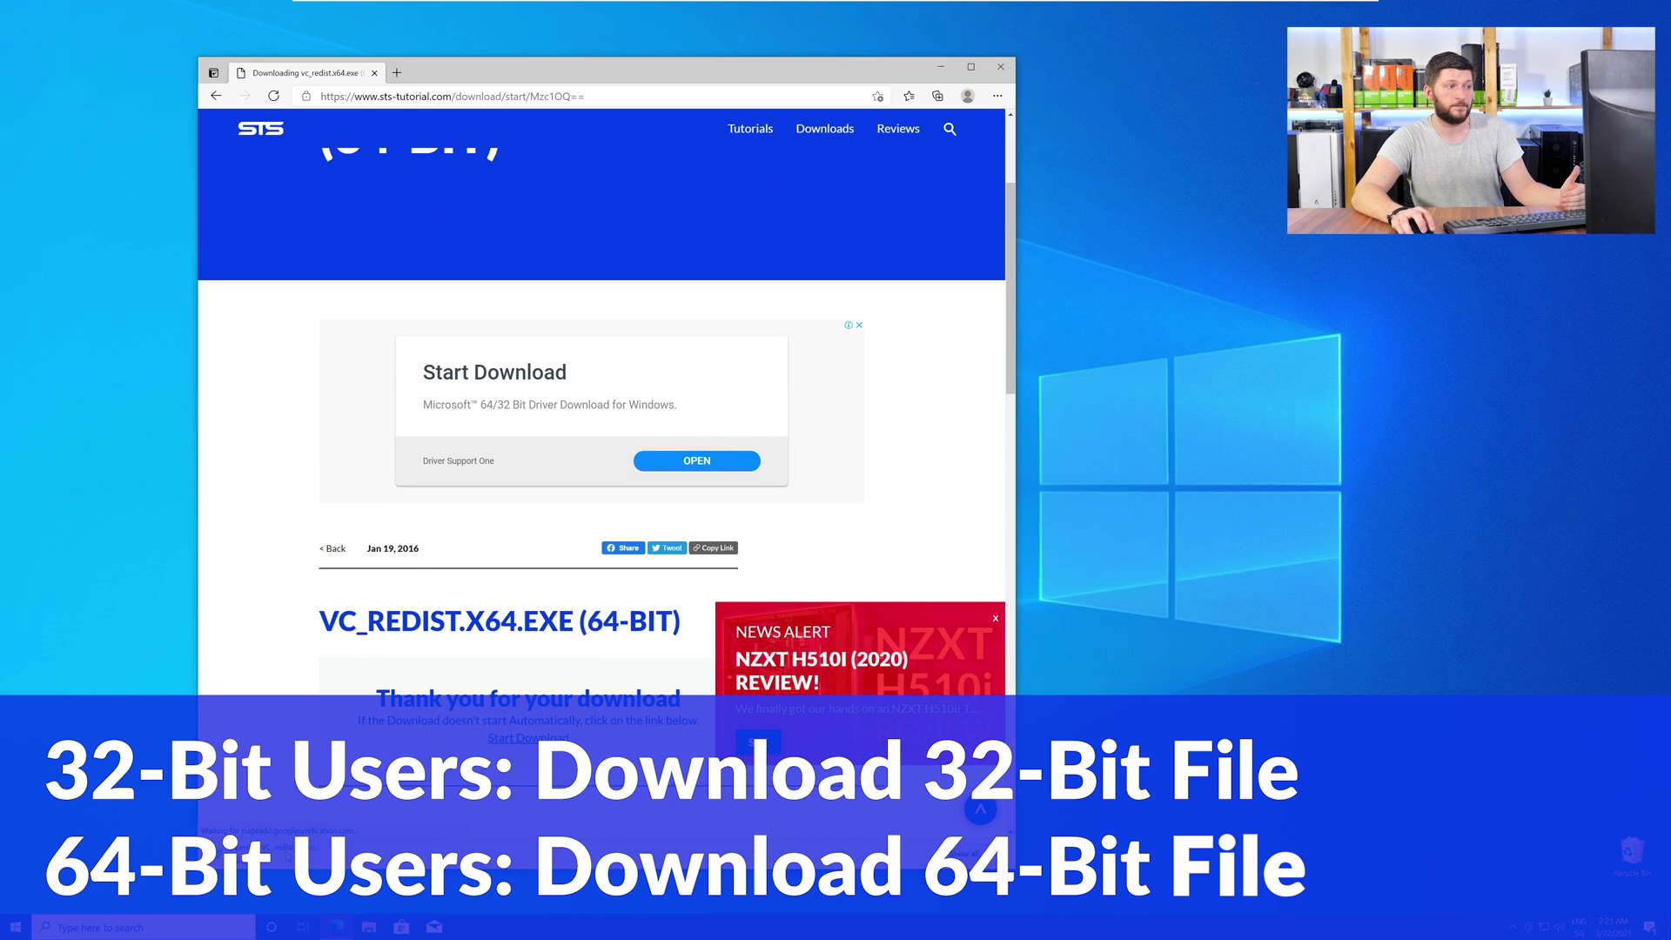
click(998, 70)
- Close Edge and install the Visual C++ 2015-2019 x64 redistributable, approving the UAC prompt
click(999, 69)
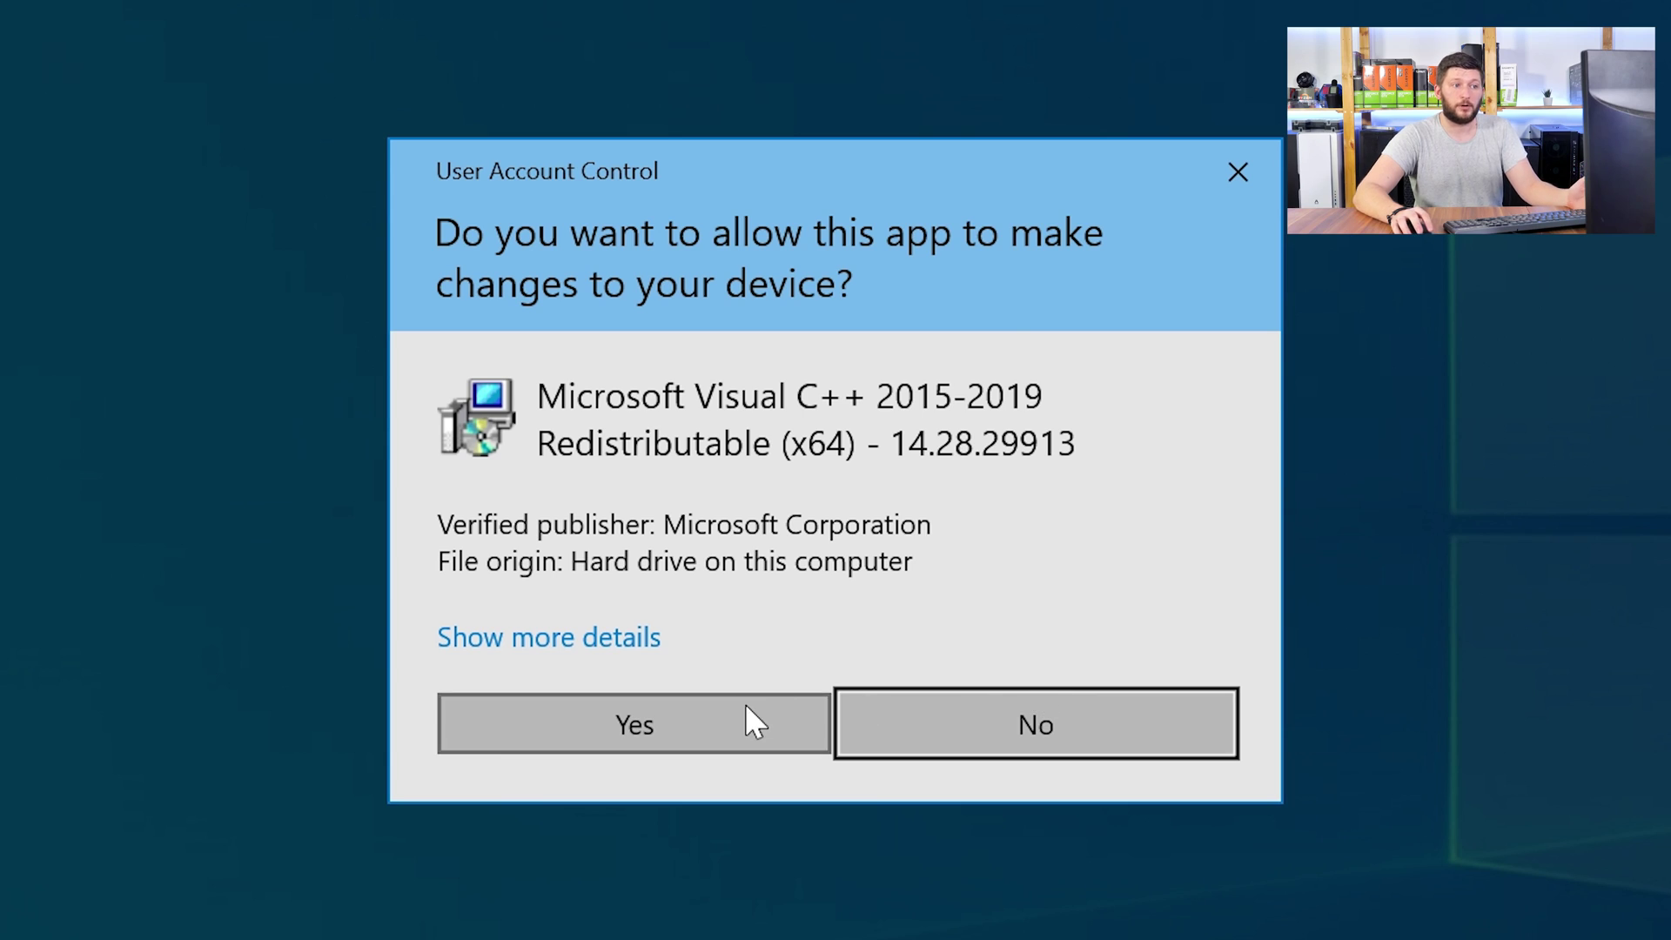
click(746, 706)
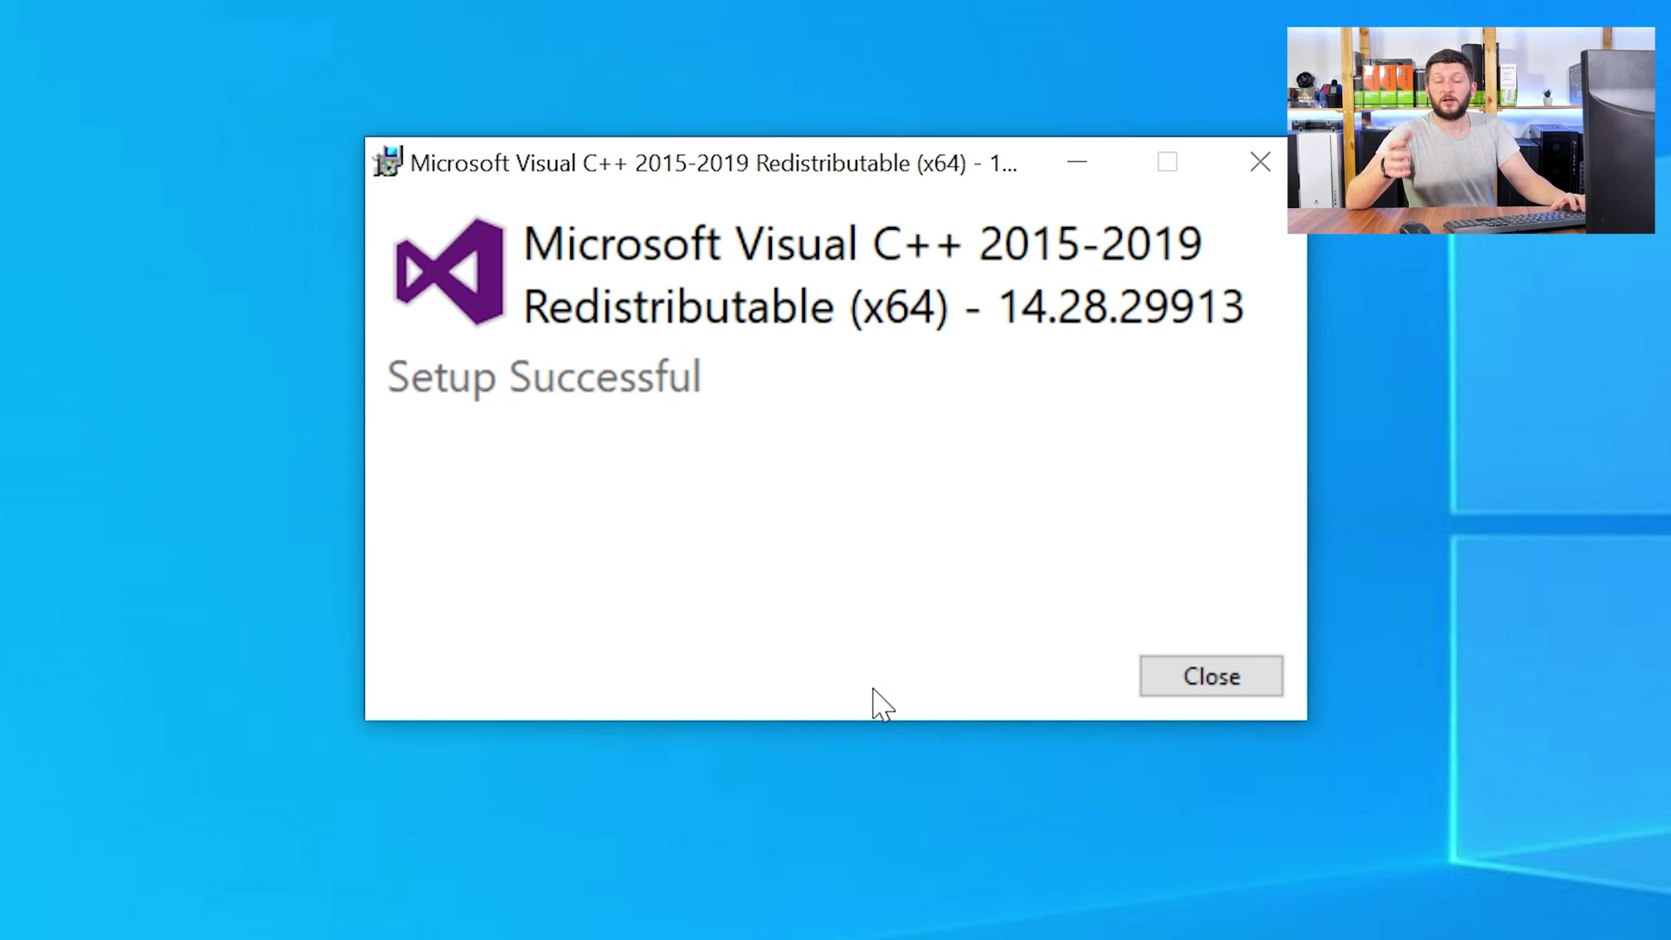
- Close the Setup Successful installer window
click(1234, 688)
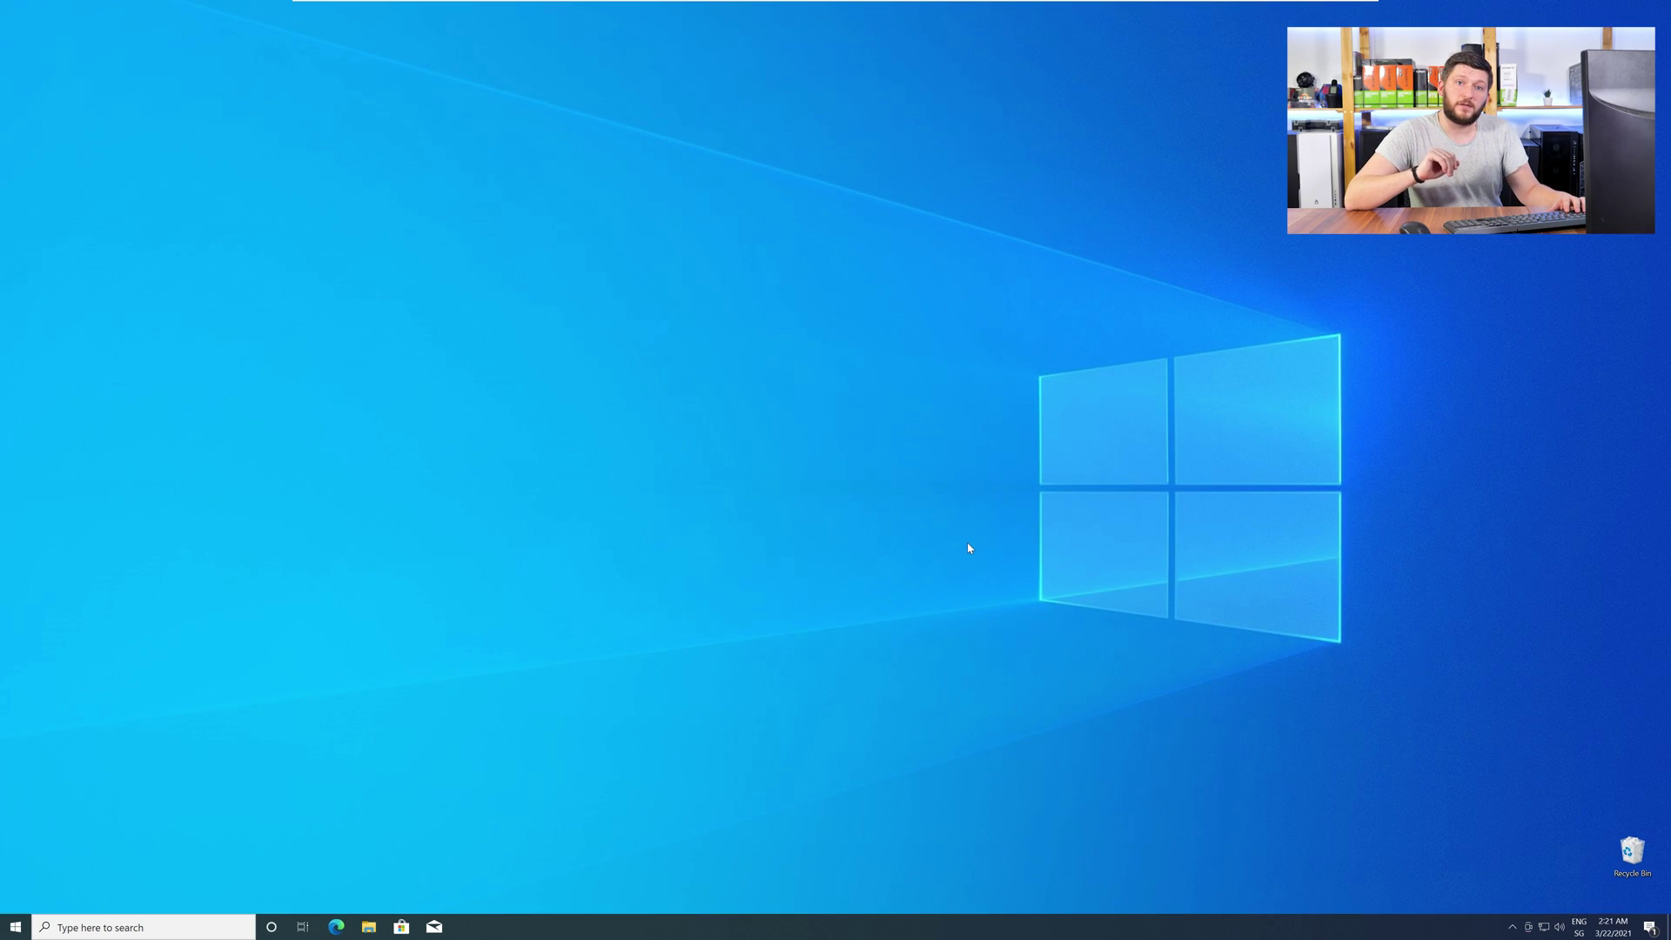